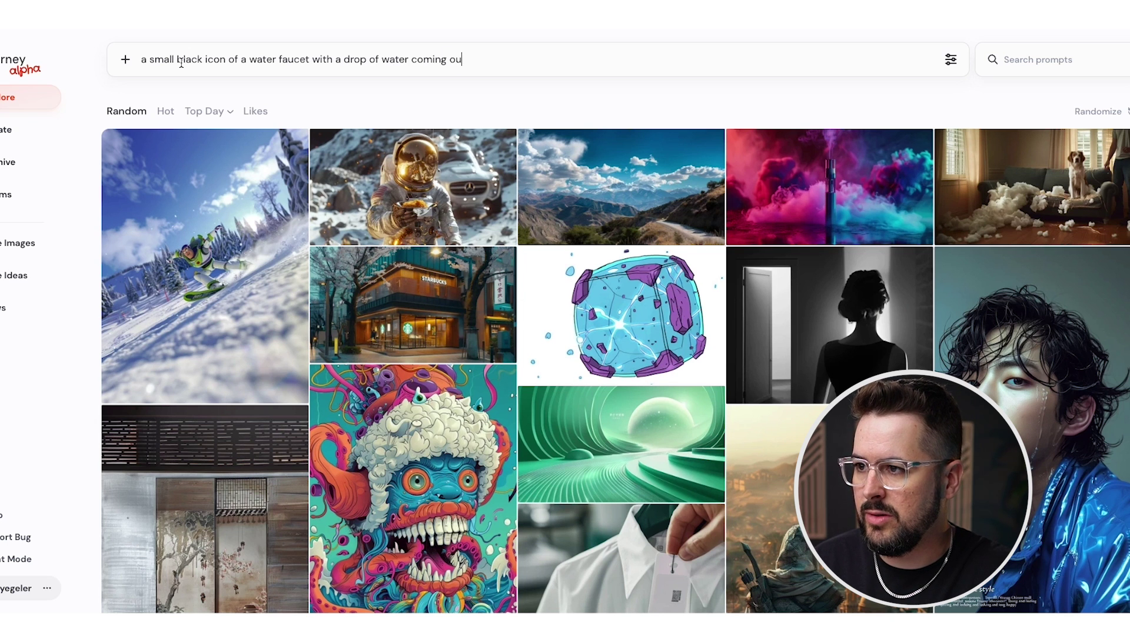
Set Stylization to 0 and generate square images from the water faucet icon prompt
click(949, 61)
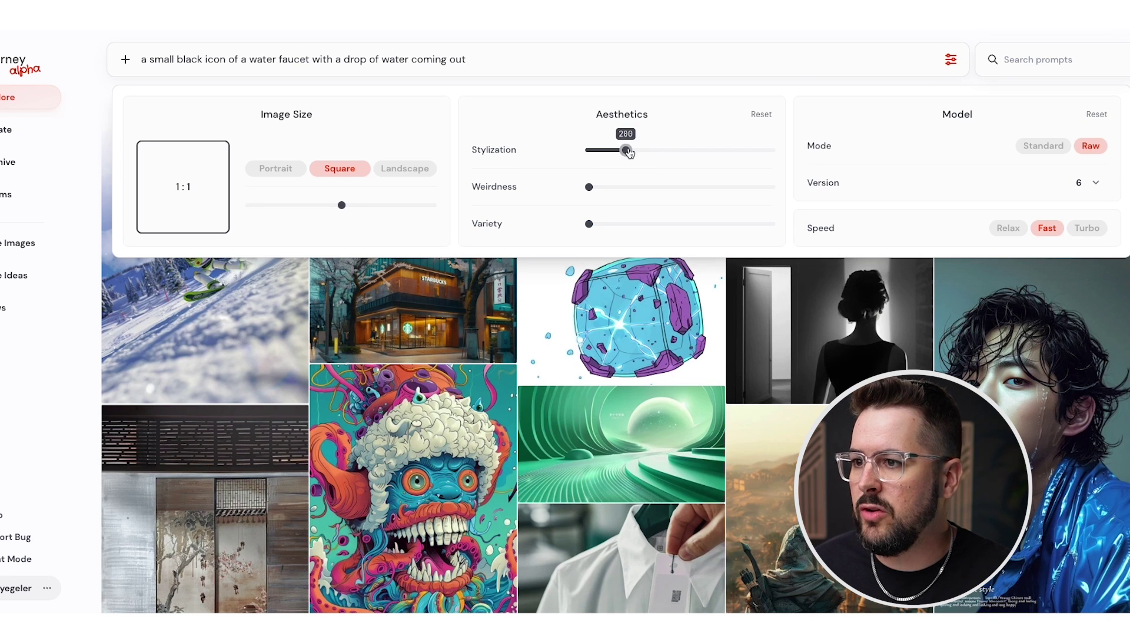
drag(627, 153, 591, 150)
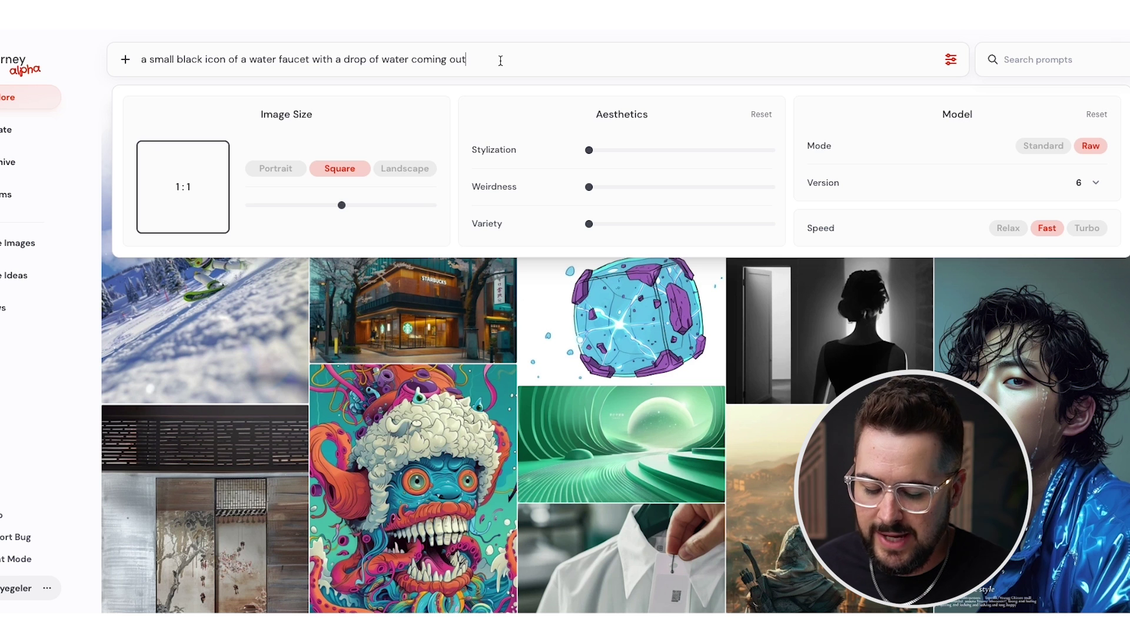
key(Return)
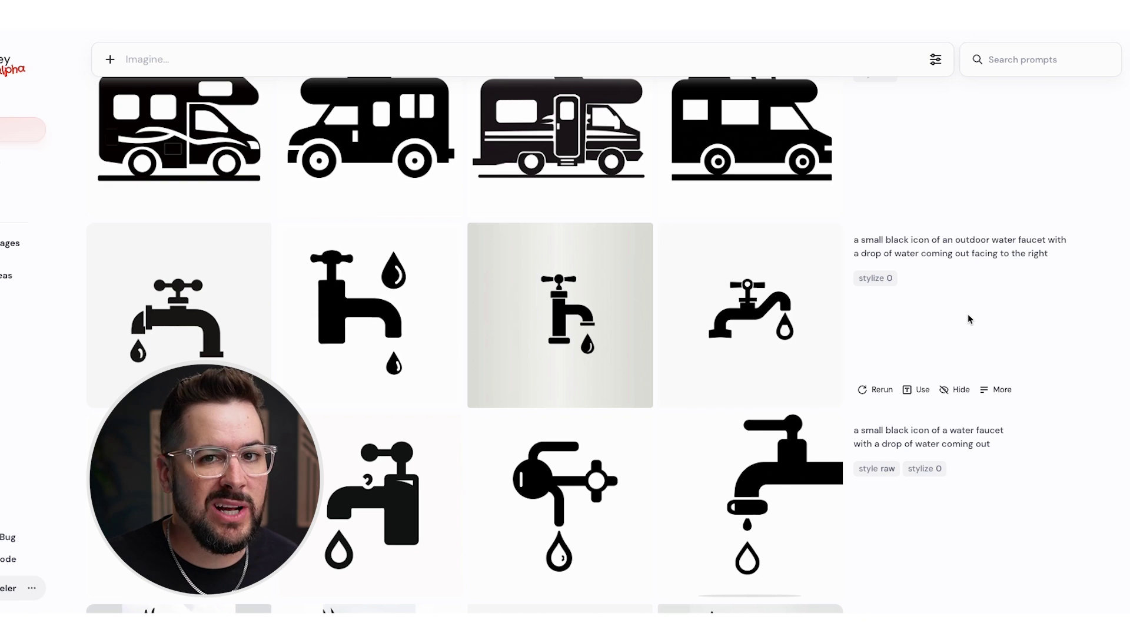
Examine the generated water faucet icons and their variations for a usable design
scroll(906, 503, down, 1)
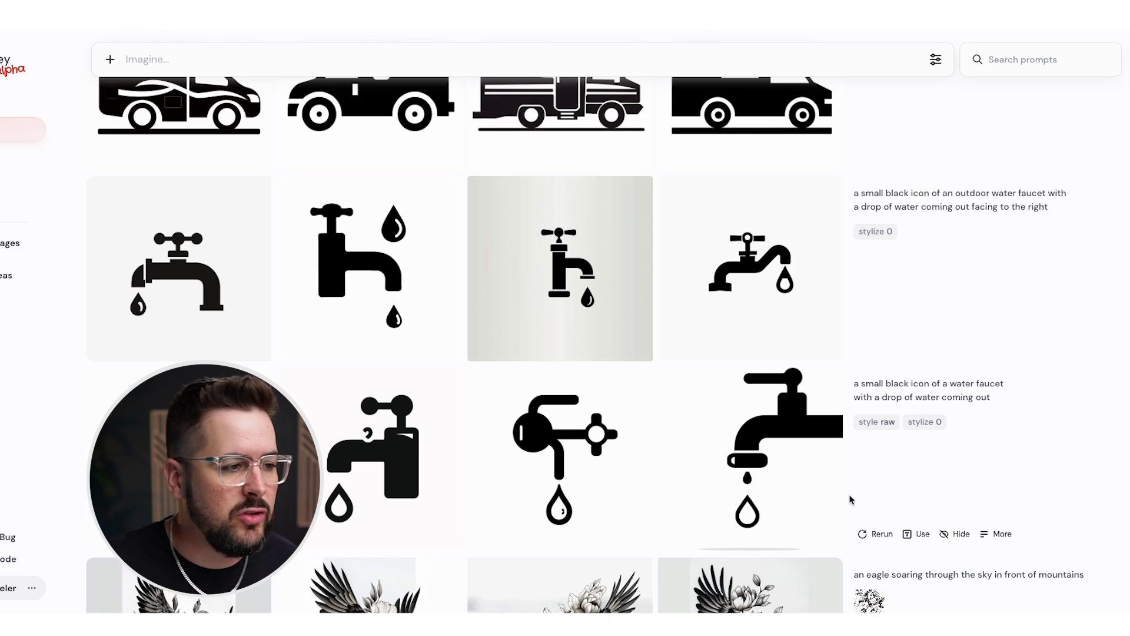
mouse_move(794, 504)
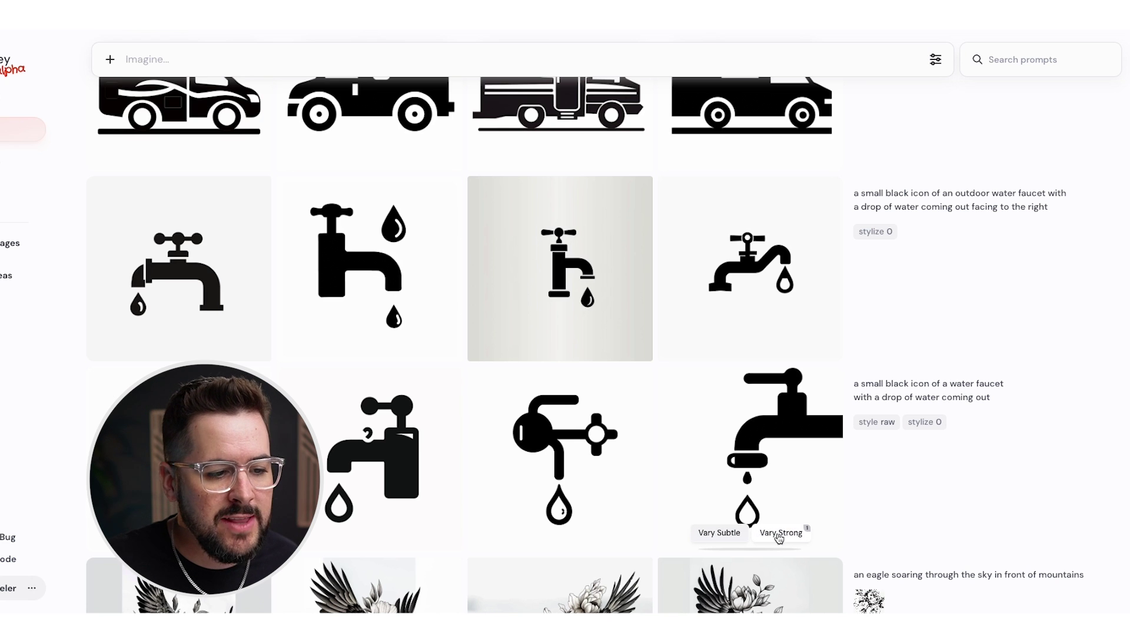
scroll(776, 491, up, 5)
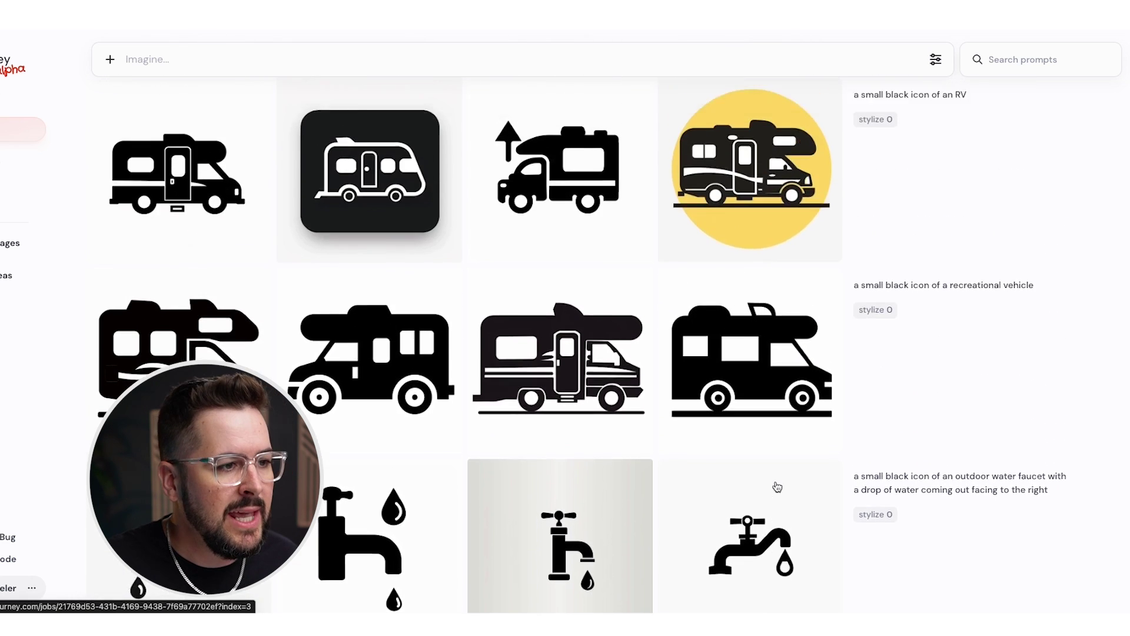
scroll(776, 486, up, 10)
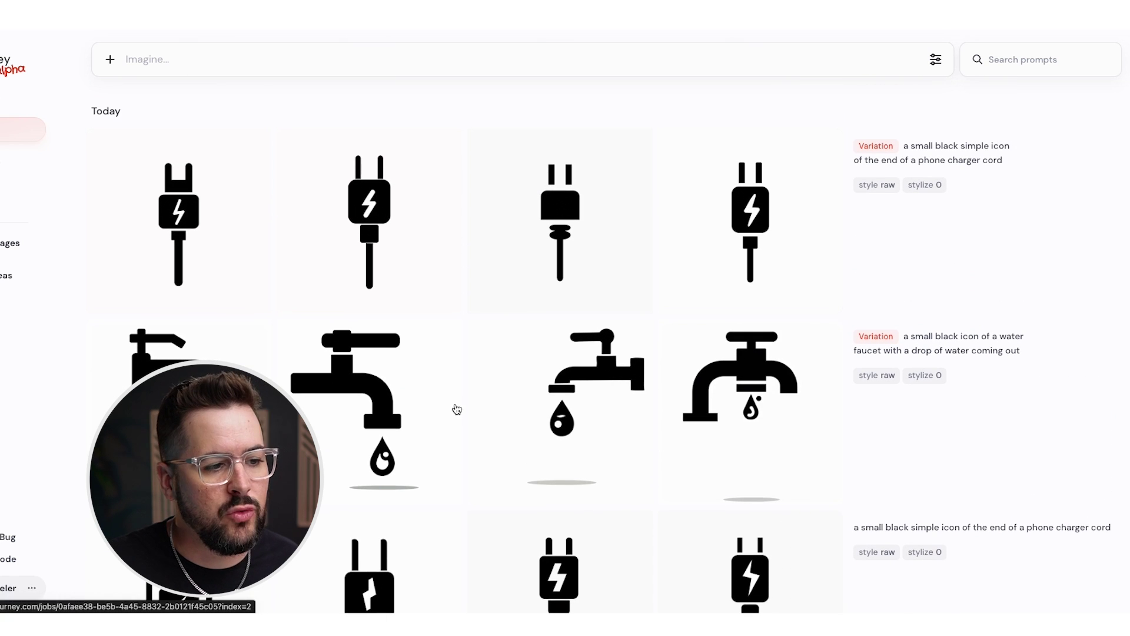
mouse_move(445, 393)
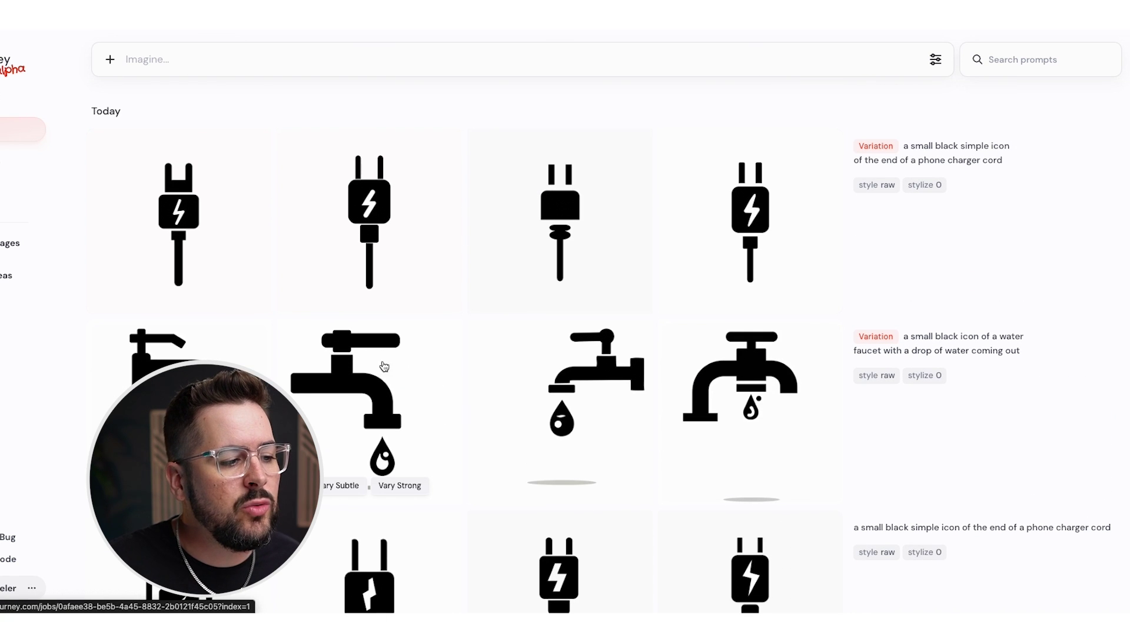
mouse_move(549, 428)
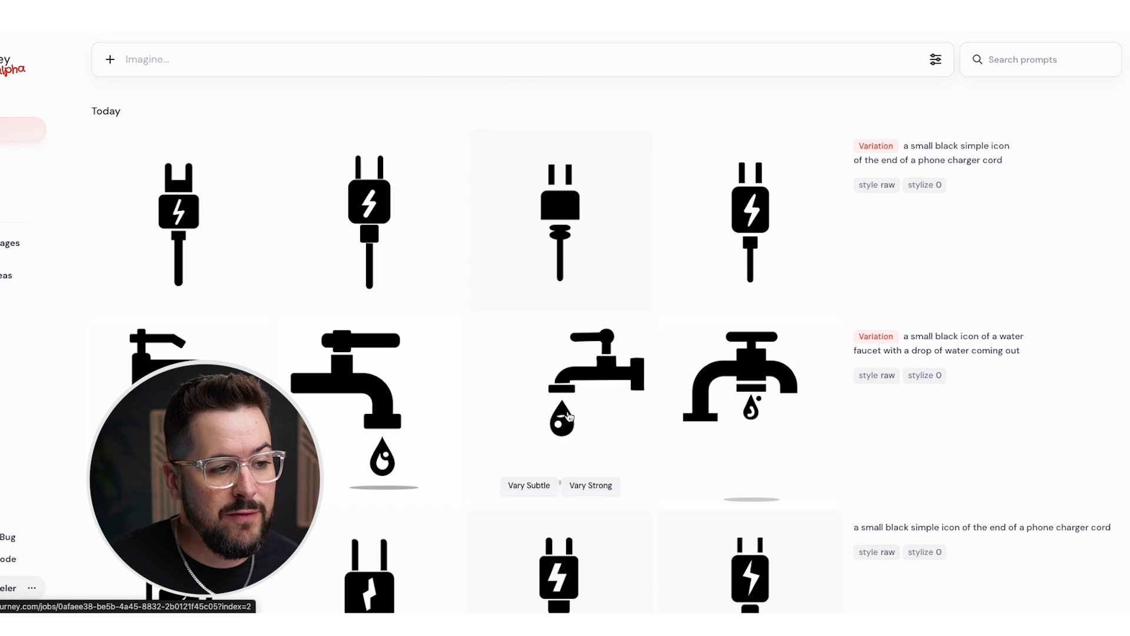
Compare the RV and recreational vehicle icons, and view the first RV icon enlarged
scroll(606, 415, down, 8)
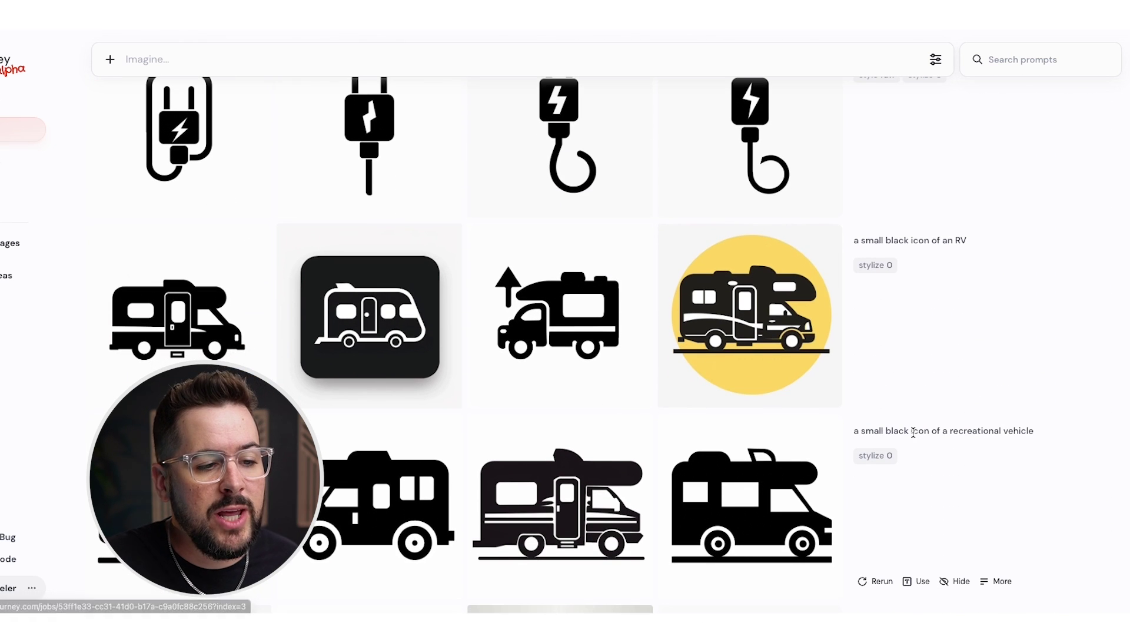
scroll(933, 426, down, 1)
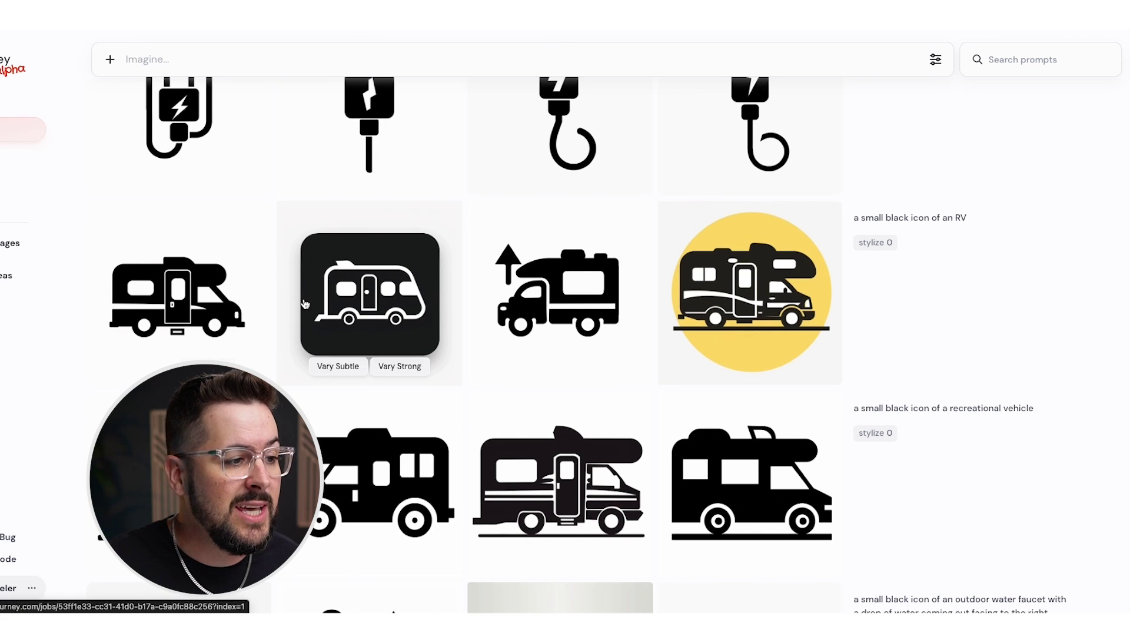
mouse_move(592, 513)
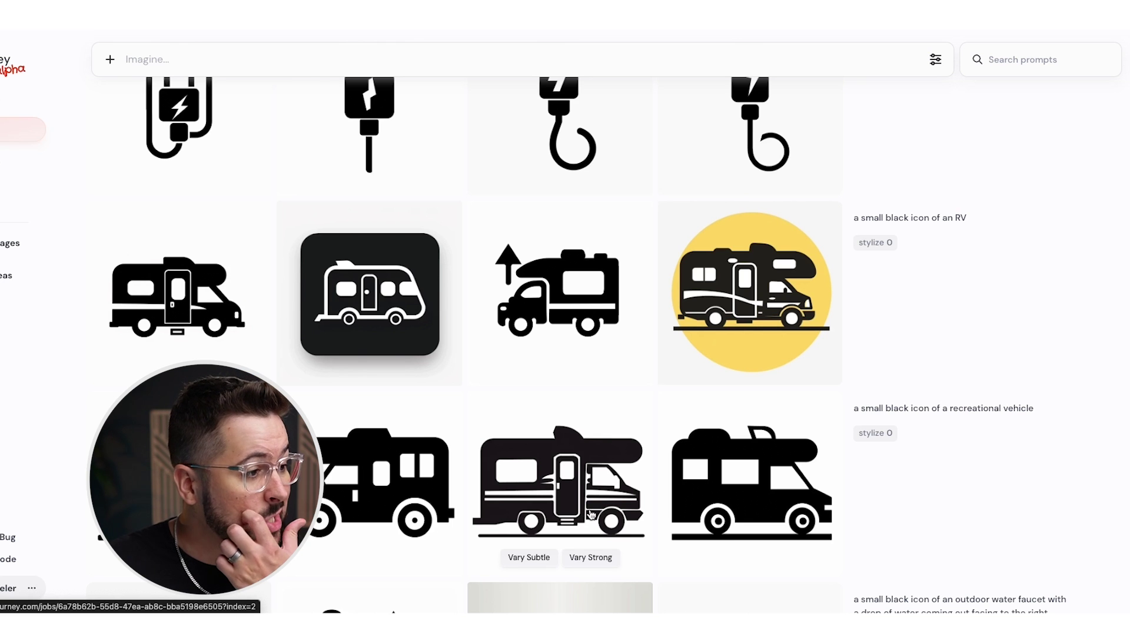
click(185, 303)
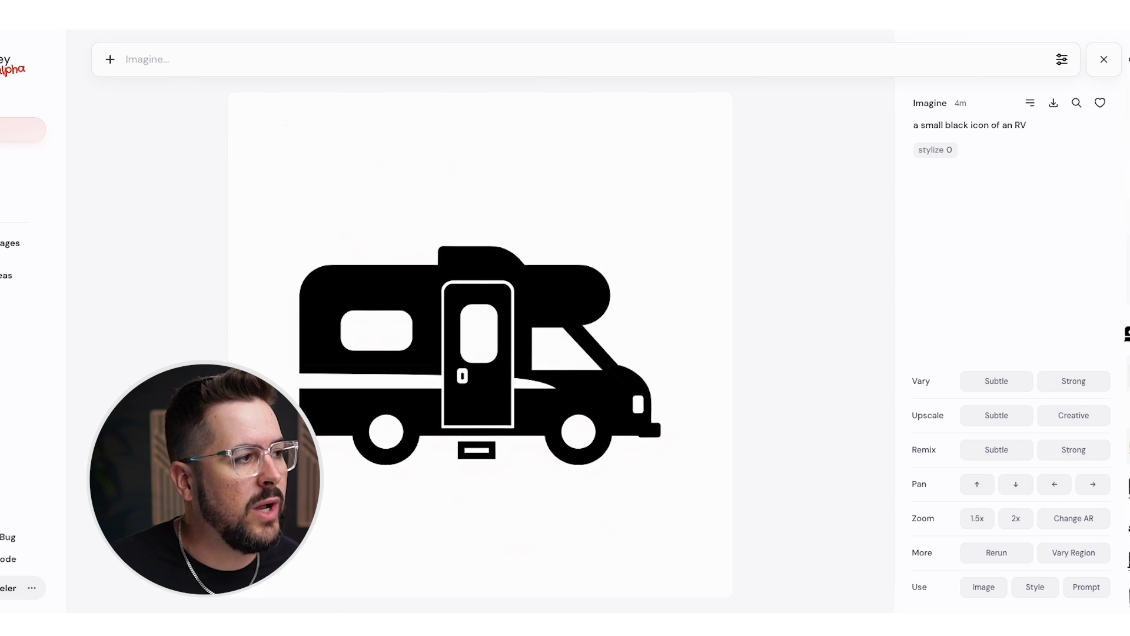
key(Escape)
Review the phone charger cord icons and compare them with their variations
scroll(869, 386, up, 5)
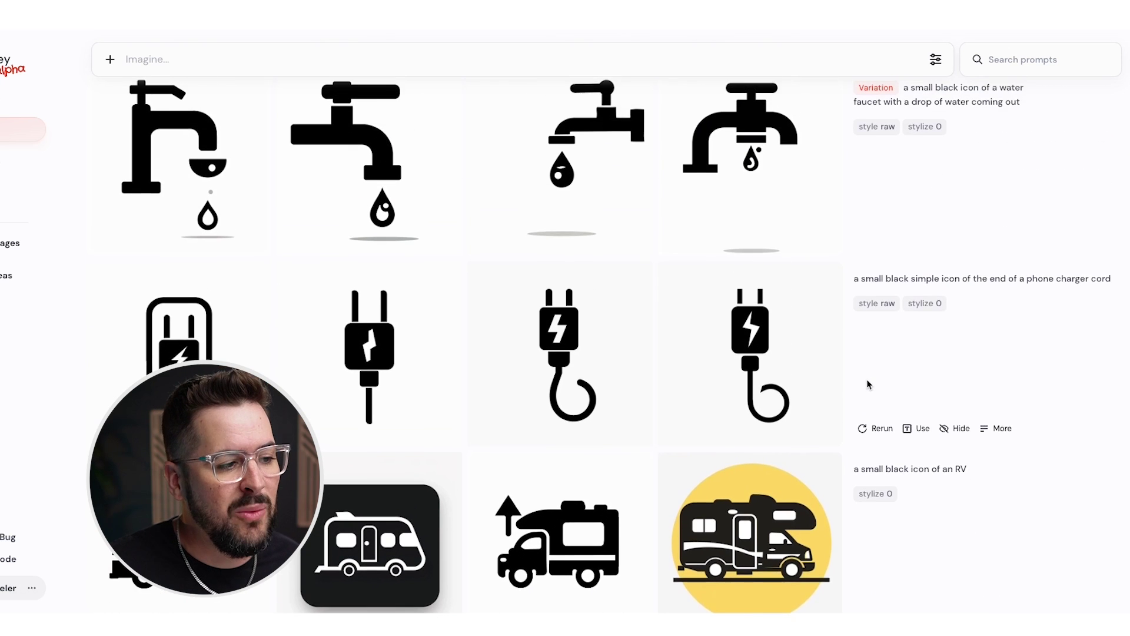
scroll(869, 384, up, 1)
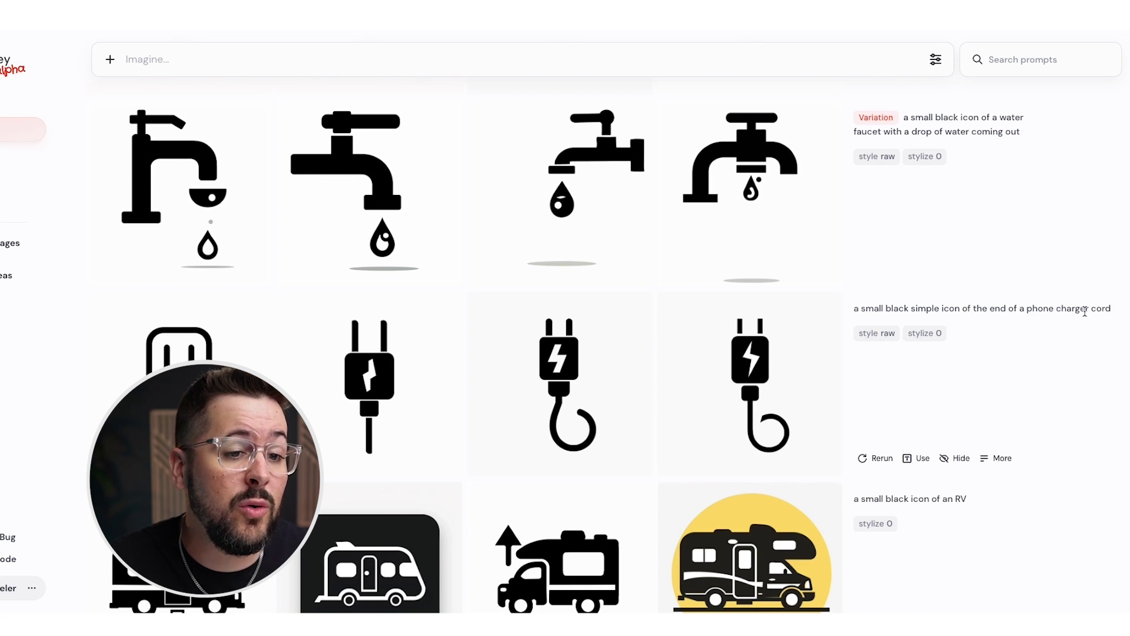
mouse_move(375, 398)
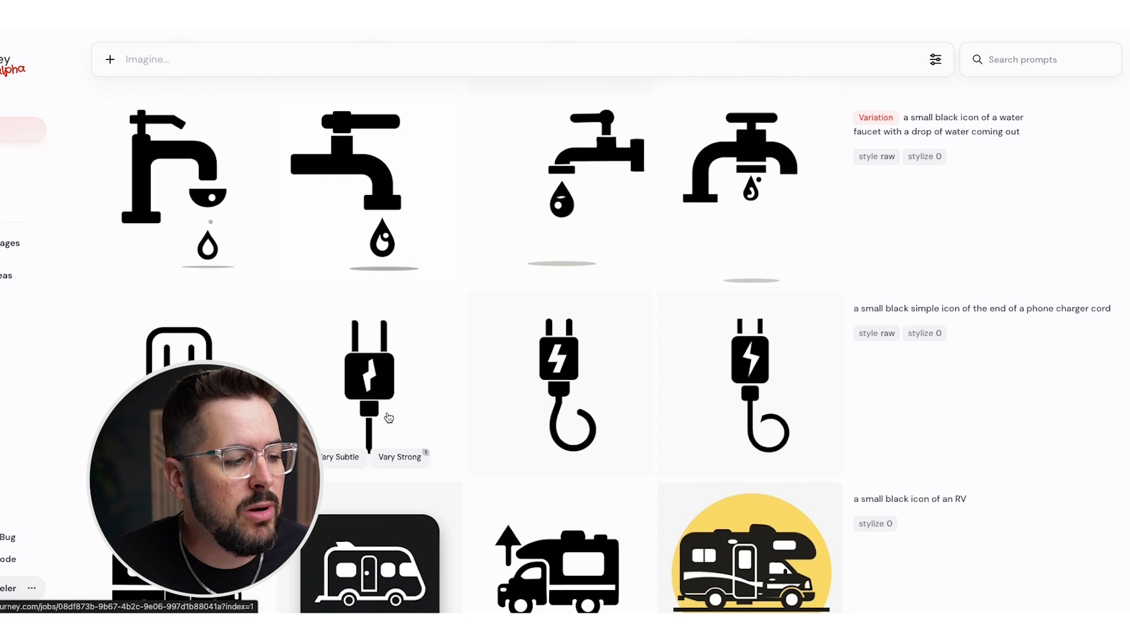
scroll(388, 417, up, 4)
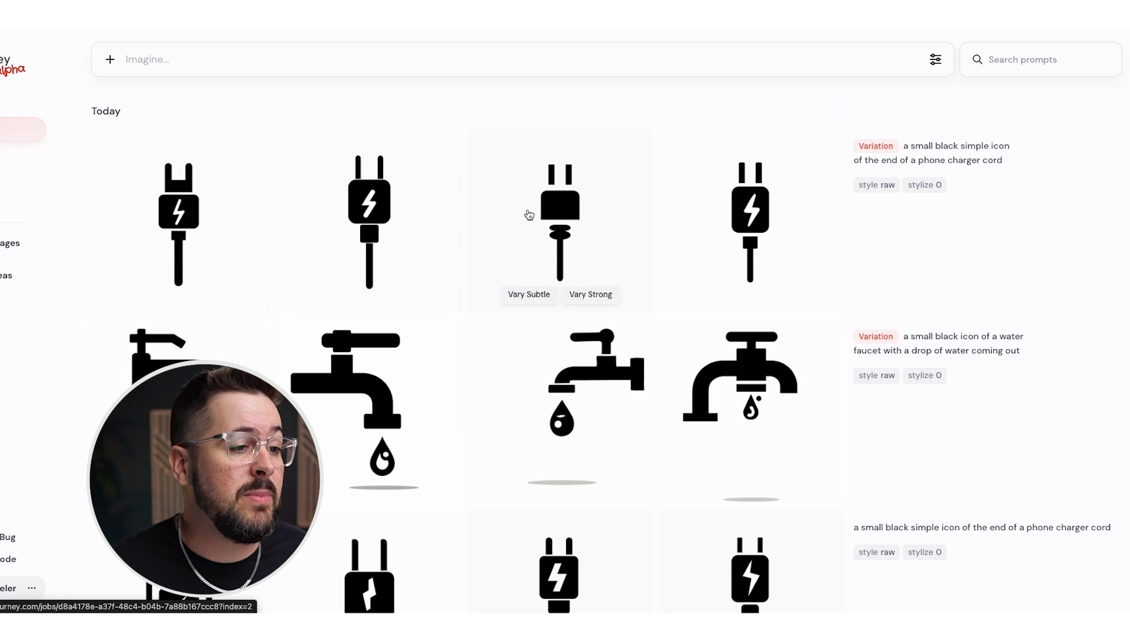
scroll(368, 259, down, 5)
scroll(374, 344, down, 1)
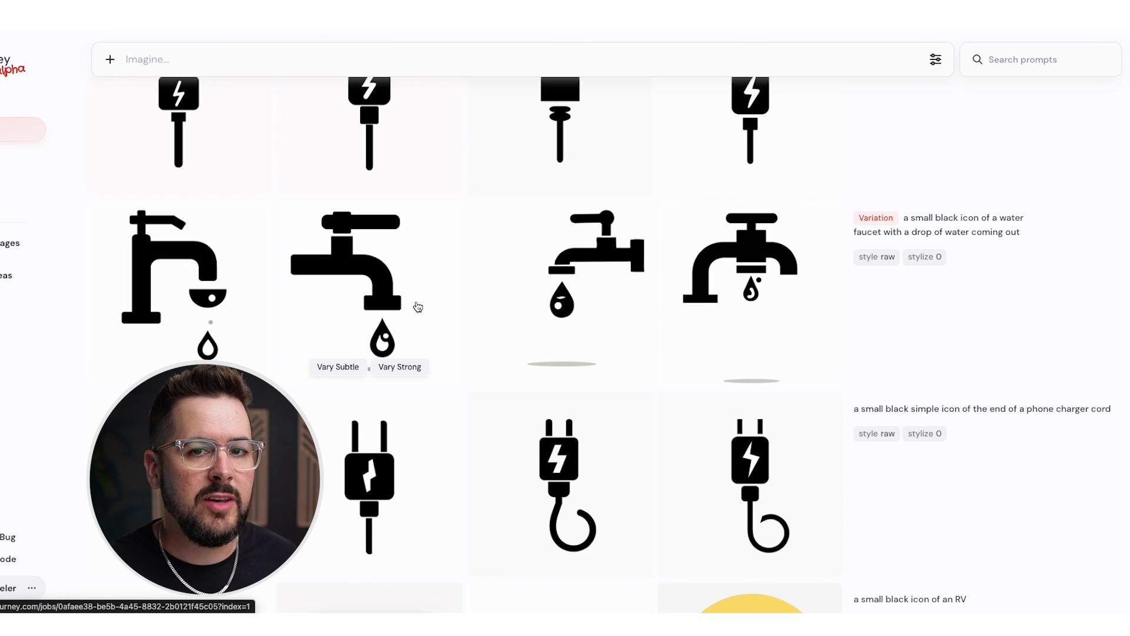
Enlarge the second water faucet variation to full view and open its image options
click(400, 296)
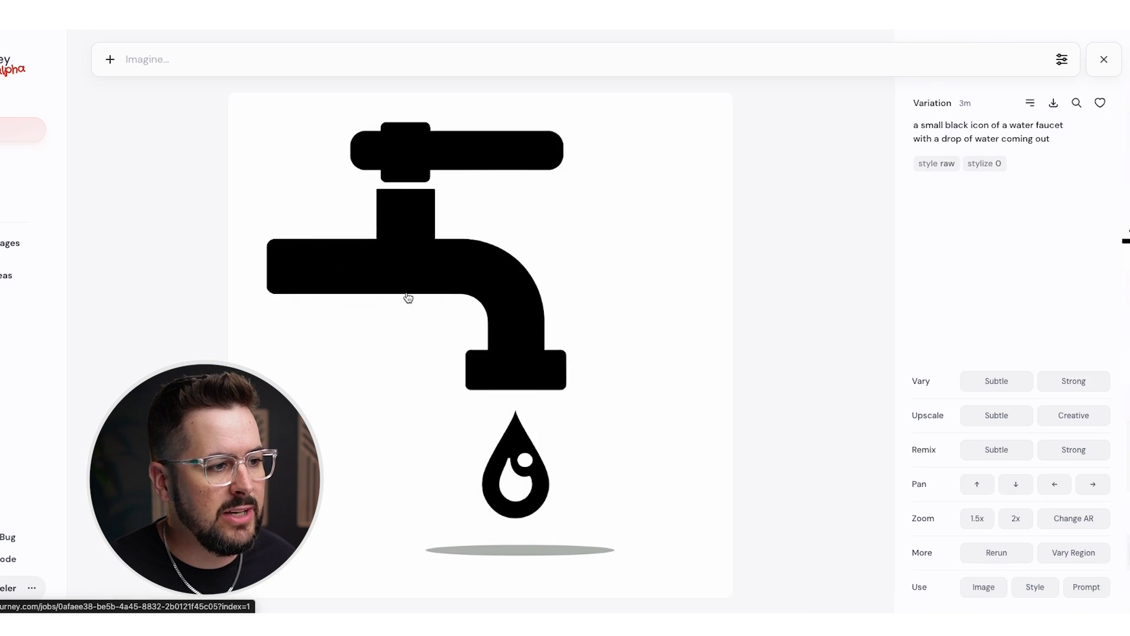
click(466, 304)
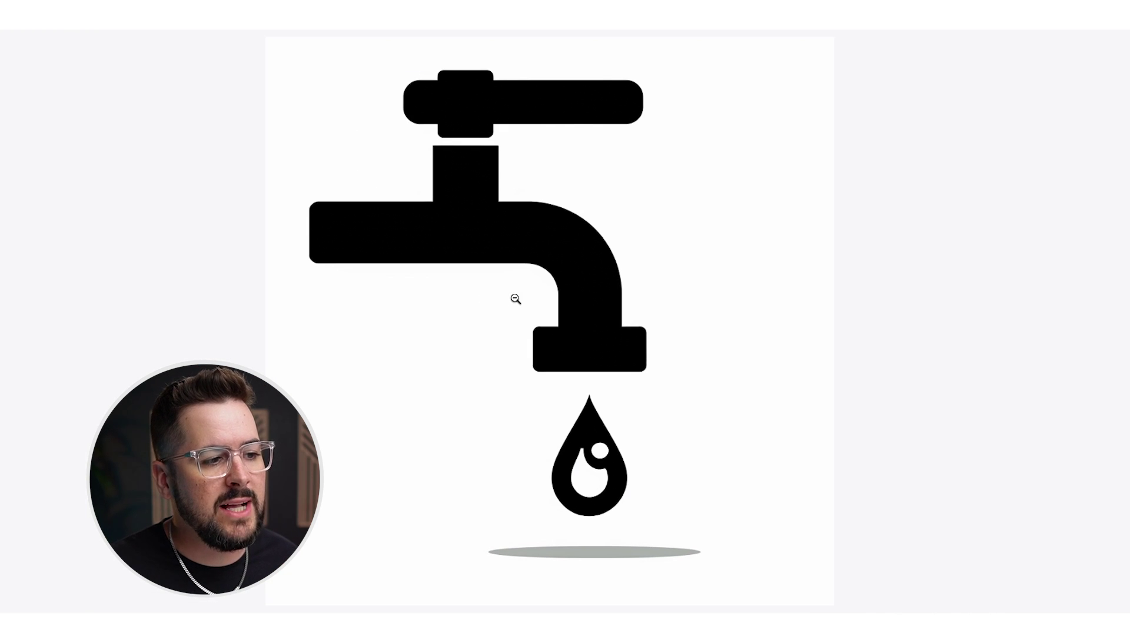
click(683, 305)
right_click(487, 305)
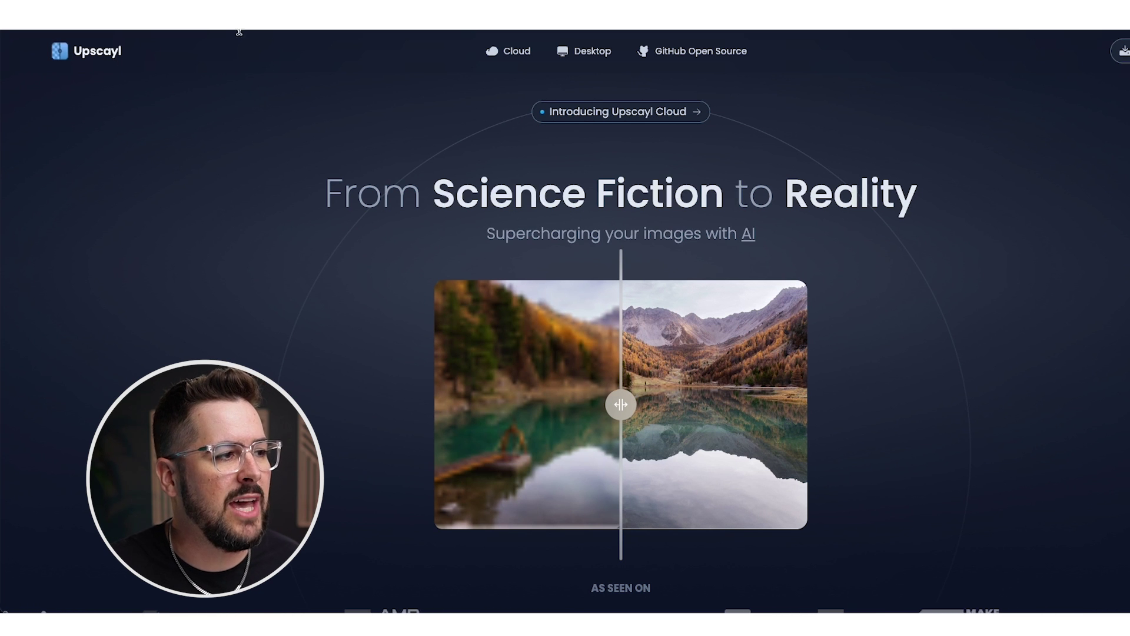
On the Upscayl website, look through the desktop version's features and find its downloads
scroll(822, 236, down, 3)
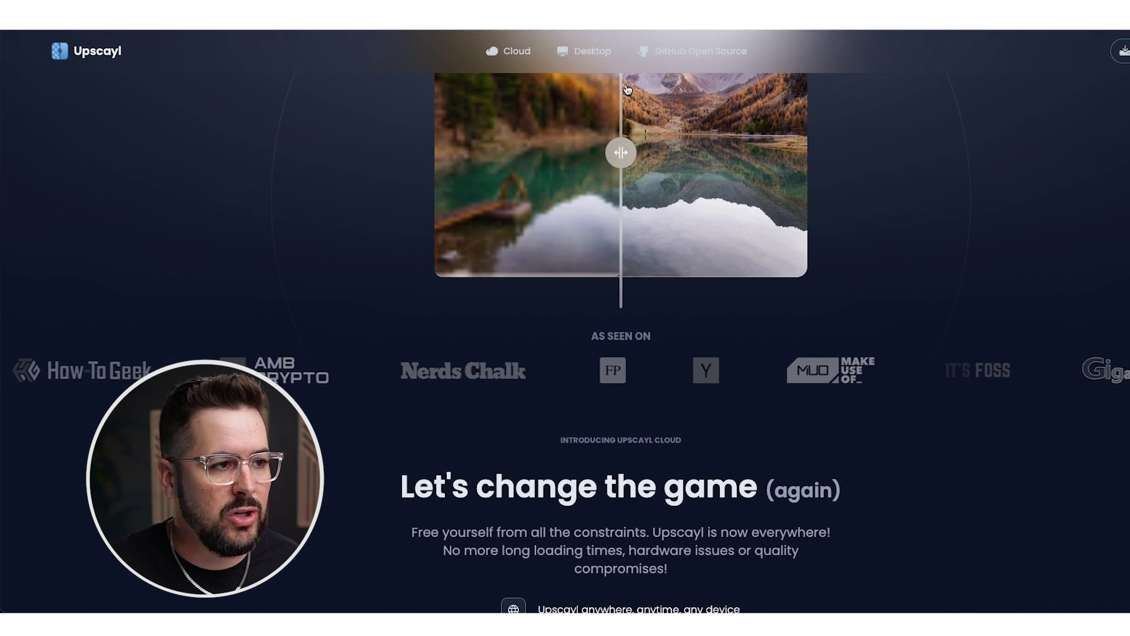
click(587, 53)
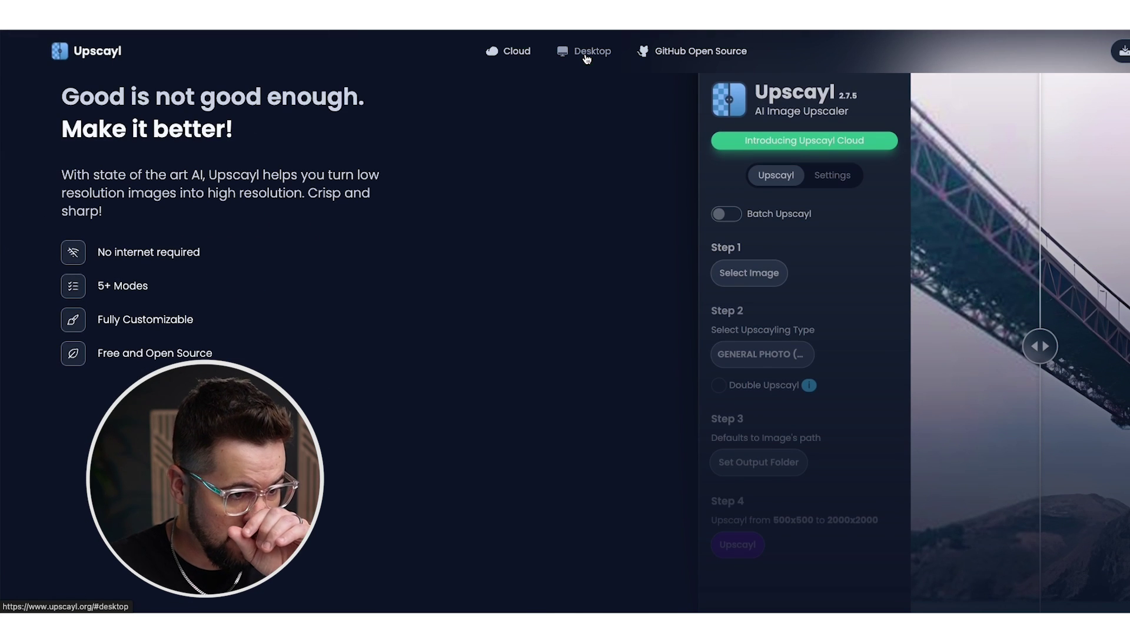
scroll(686, 309, down, 5)
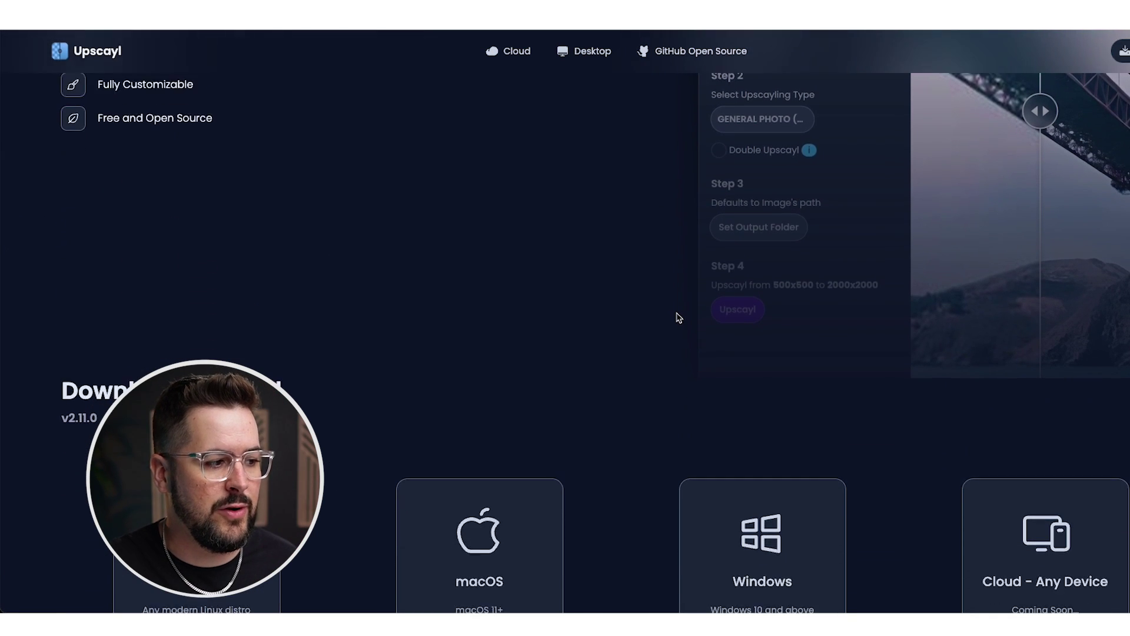
scroll(679, 317, down, 1)
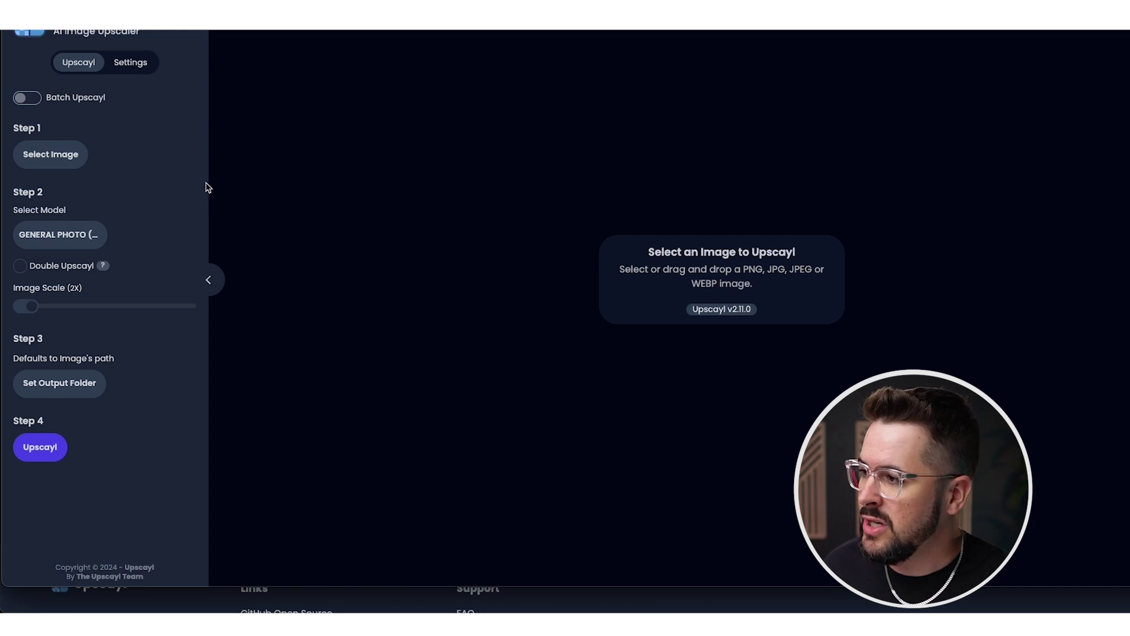
Load the RV icon PNG from Downloads into the Upscayl desktop app and choose the General Photo (Real-ESRGAN) model
click(58, 159)
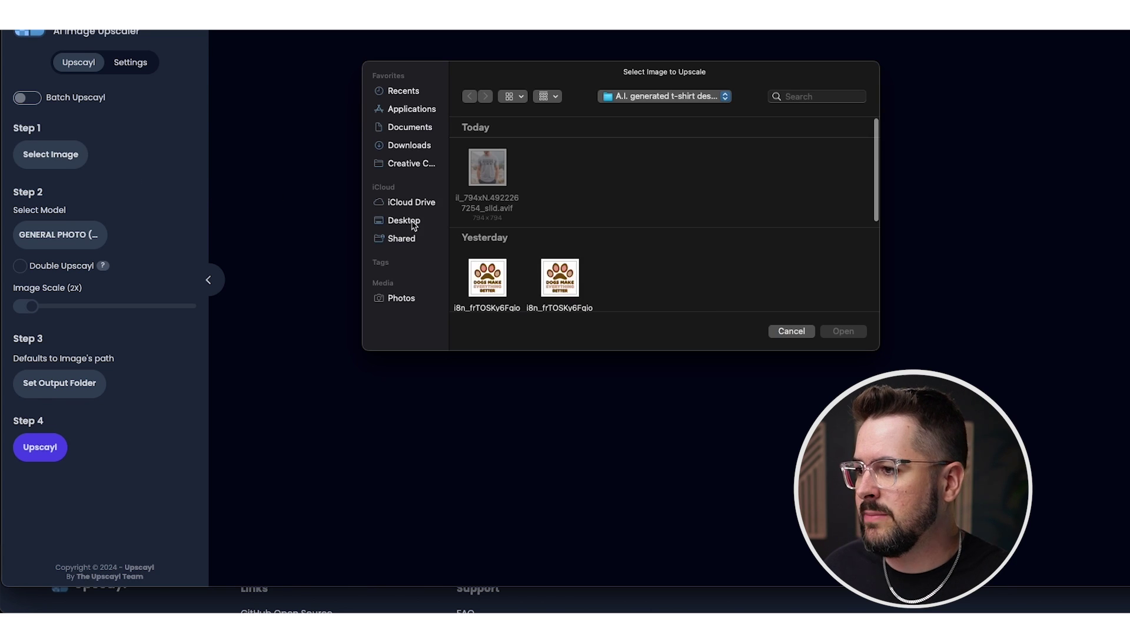
click(429, 150)
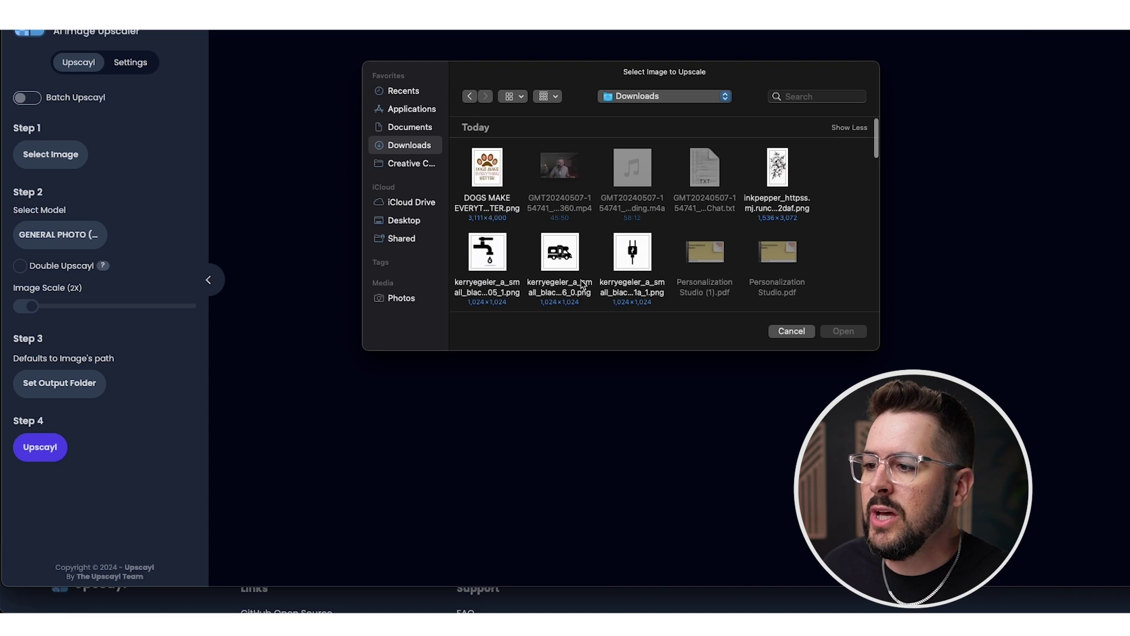
double_click(561, 262)
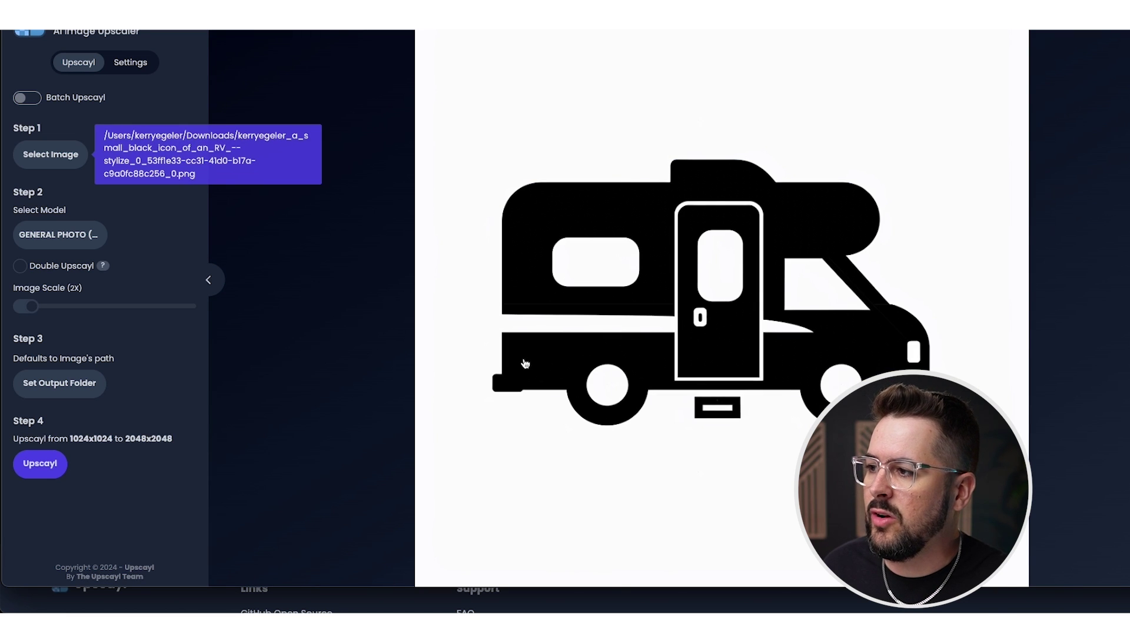
click(117, 237)
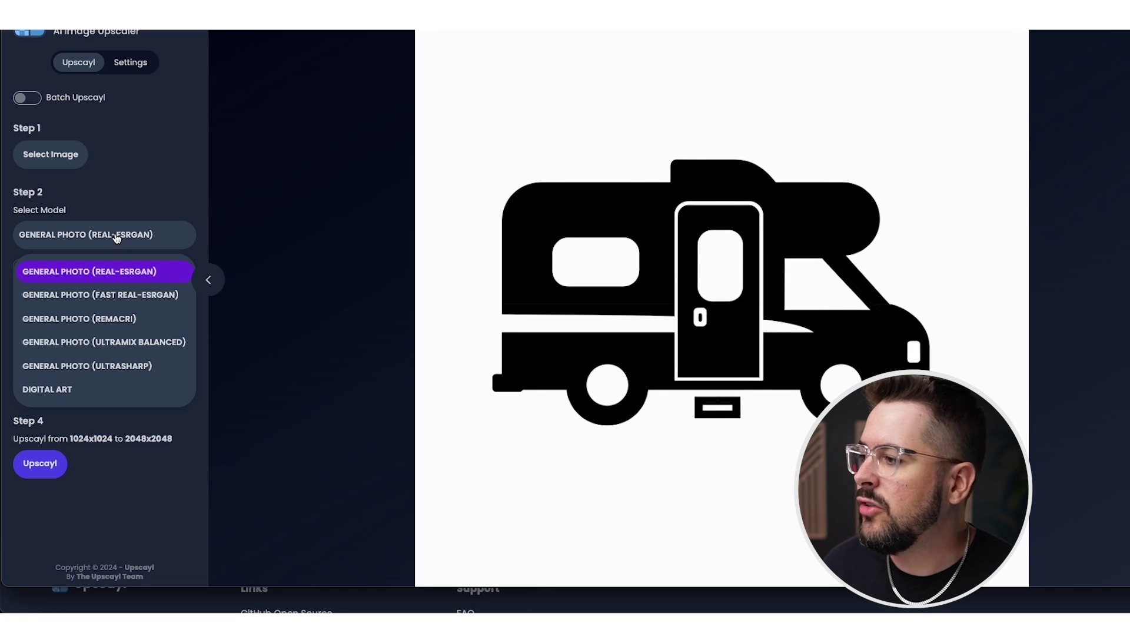
click(137, 275)
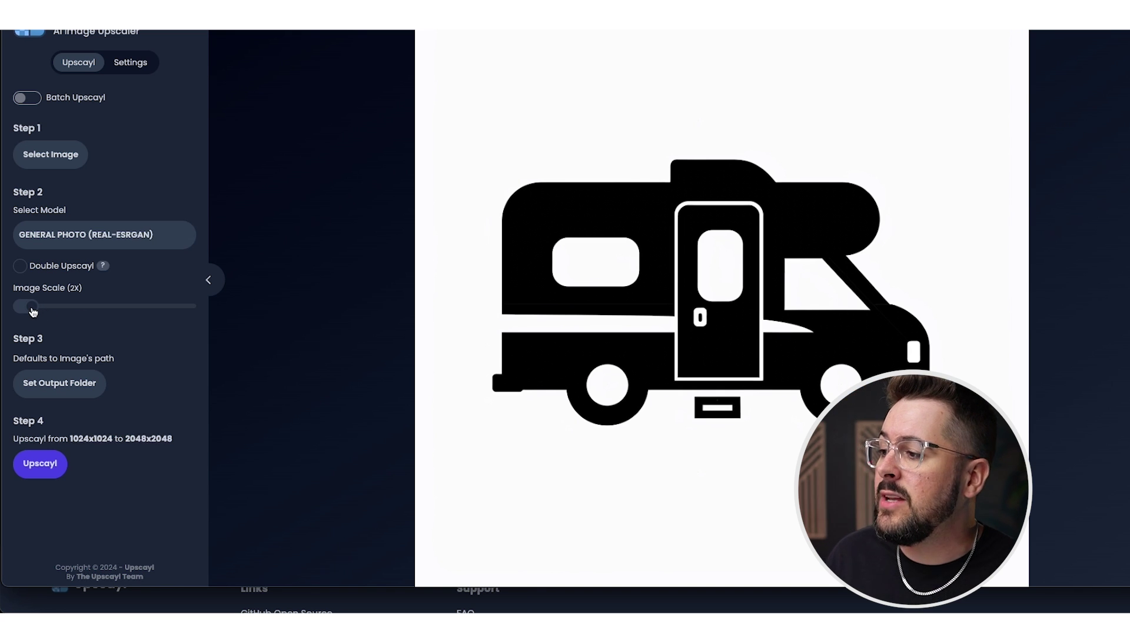
Try image scales of 6X and 4X for the RV icon, and bring the scale back to 2X
drag(33, 311, 86, 306)
mouse_move(94, 292)
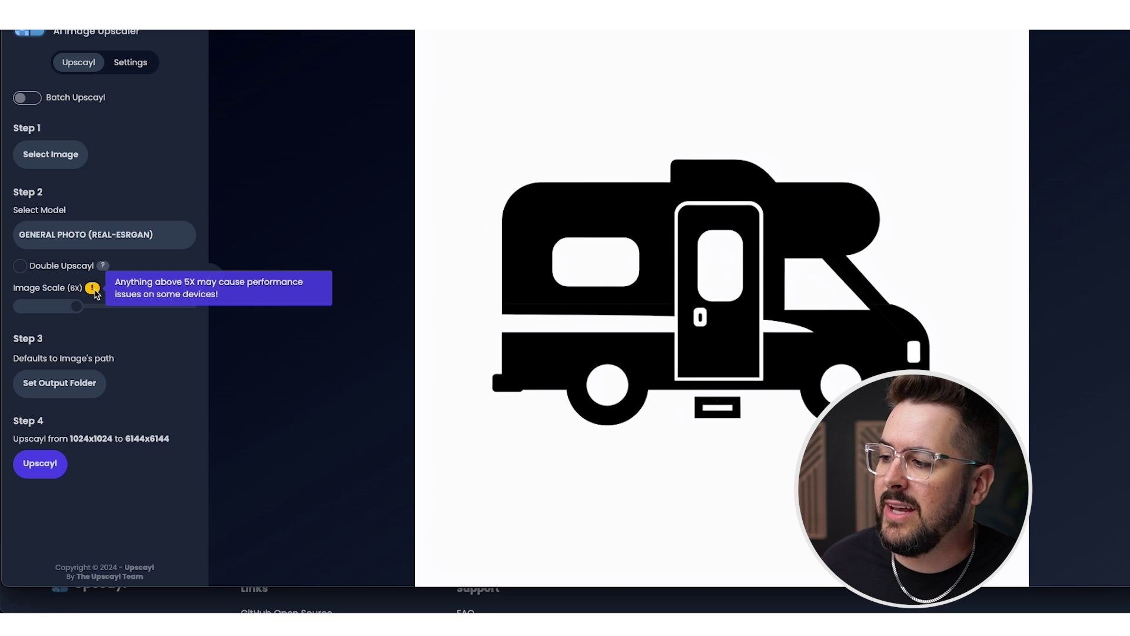
drag(80, 310, 34, 315)
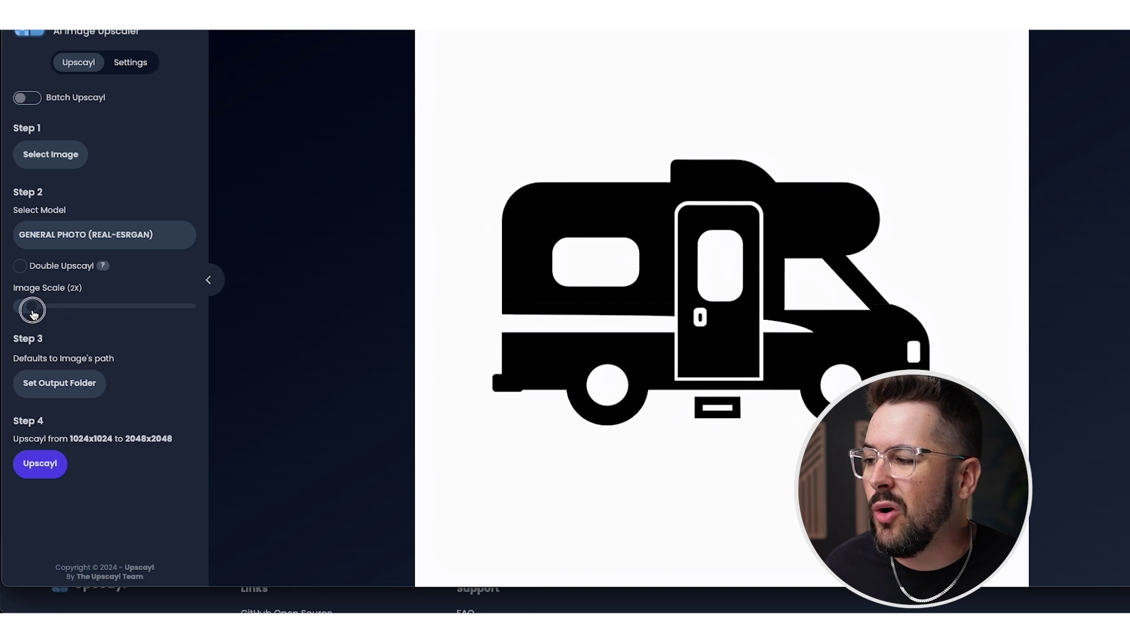
drag(34, 315, 59, 316)
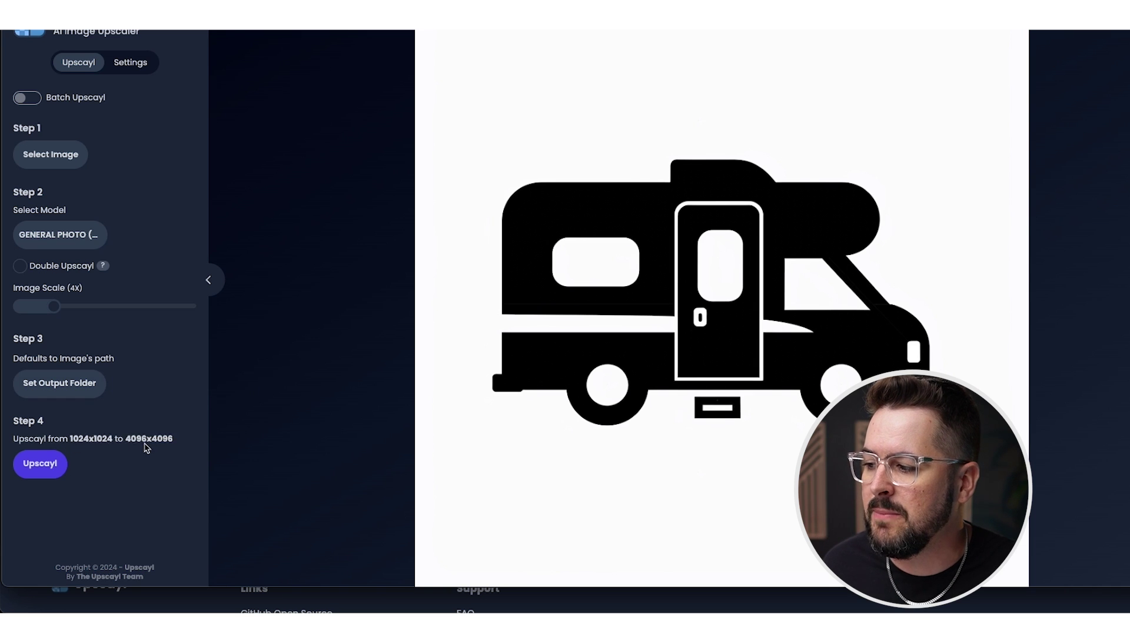
drag(52, 310, 35, 311)
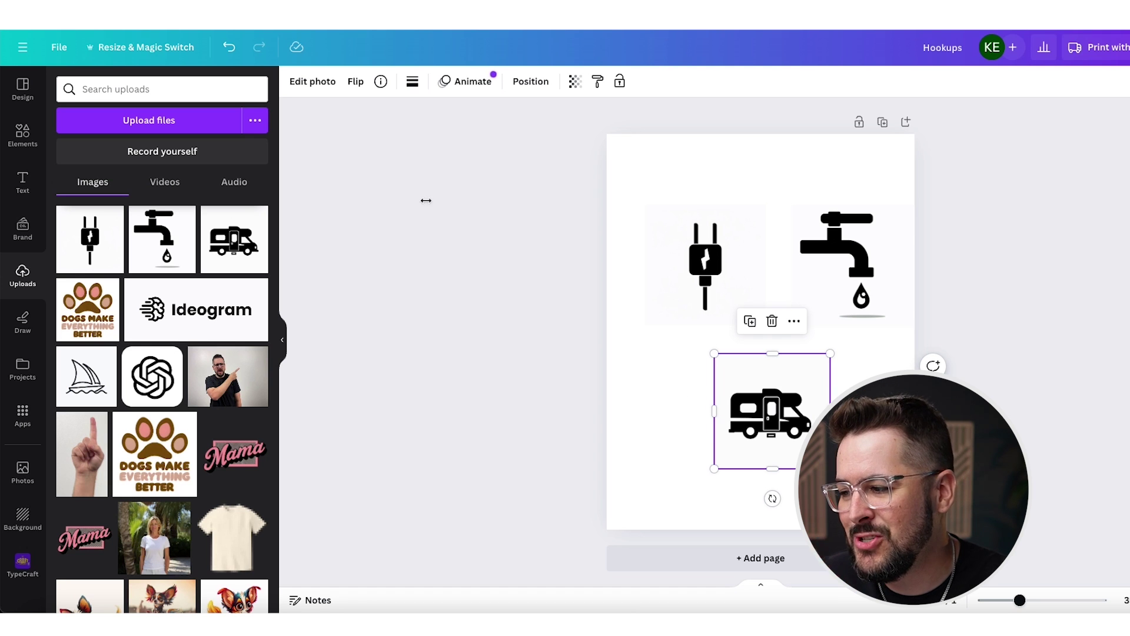
Remove the RV image's background, and use Magic Eraser at brush size 39 to erase the shadow beneath the faucet's drop
click(313, 83)
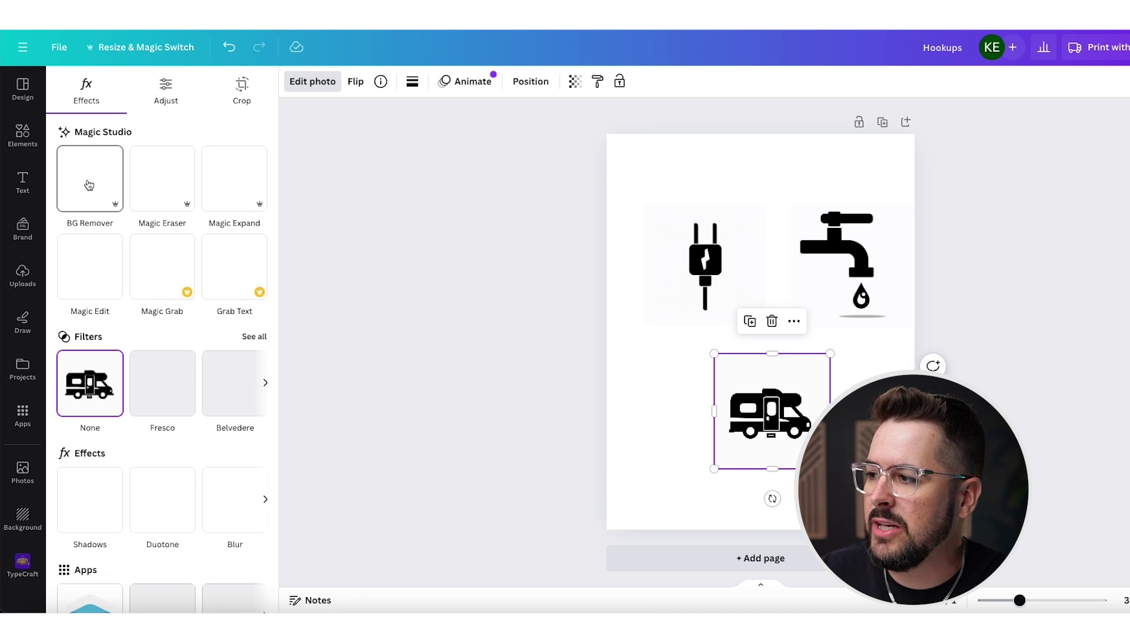
click(94, 184)
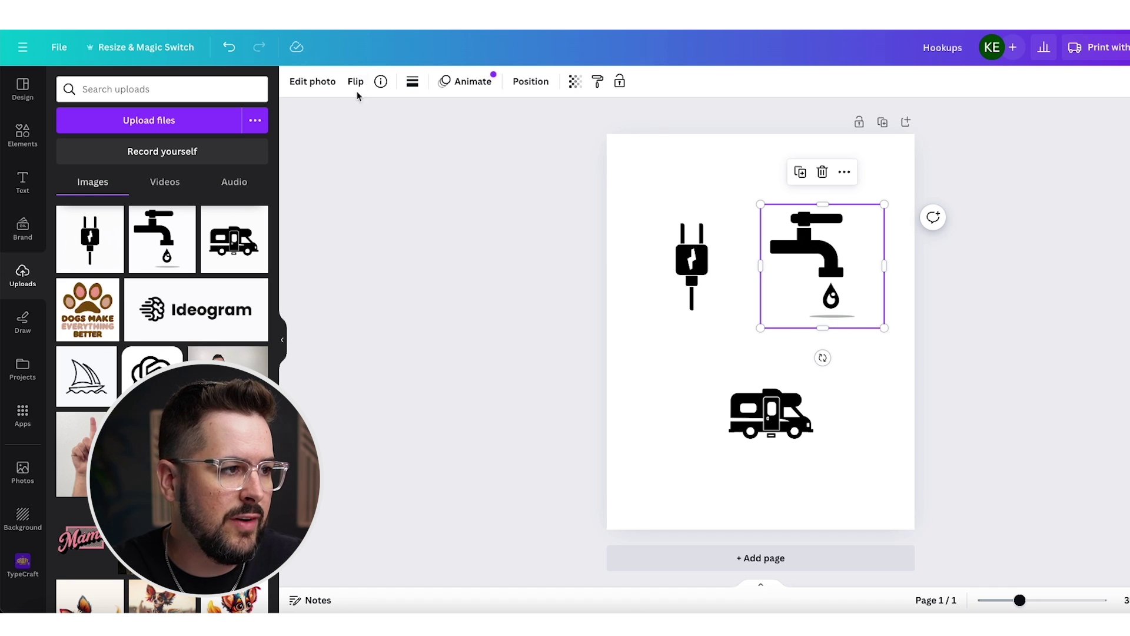
click(313, 81)
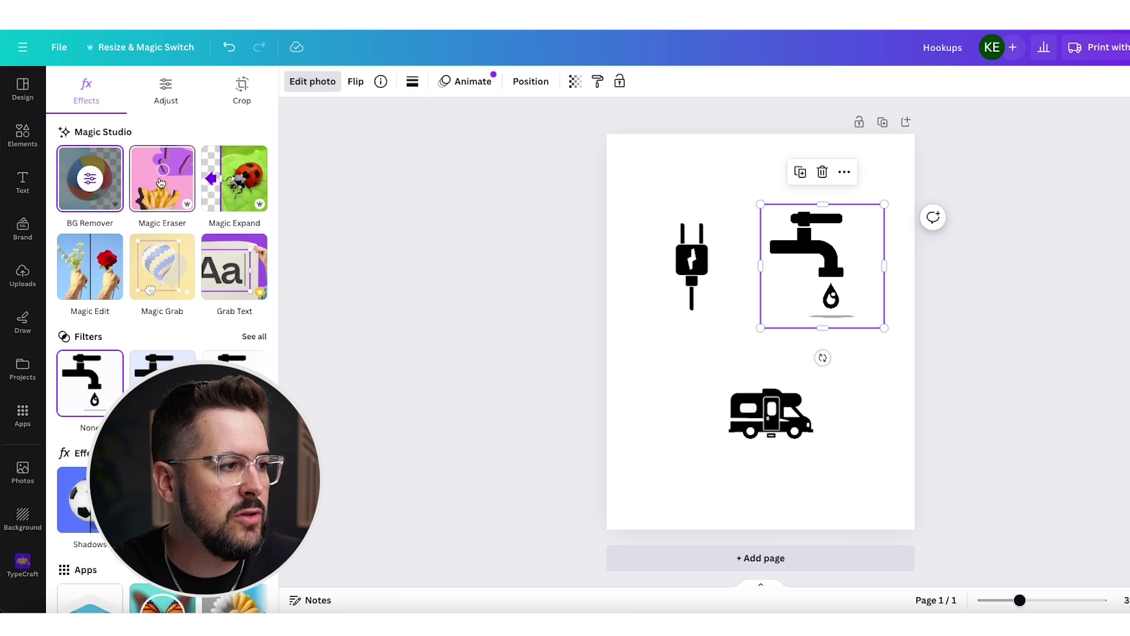
click(160, 183)
drag(89, 136, 124, 135)
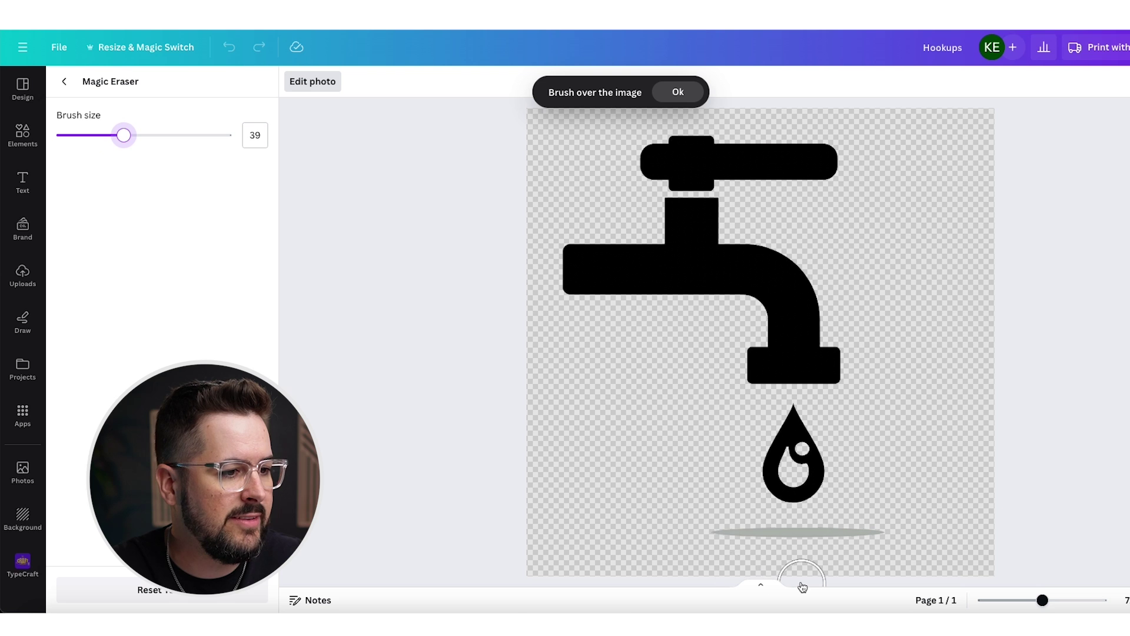
drag(703, 539, 881, 538)
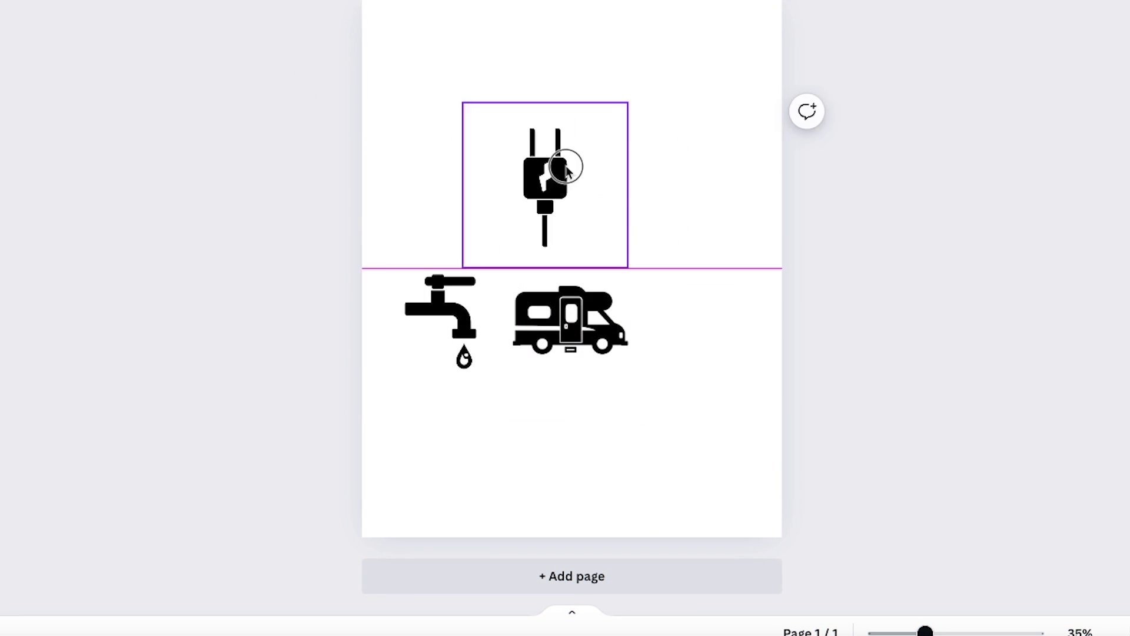
Arrange the faucet, RV and sideways plug icons in a row across the middle of the page
drag(544, 291, 827, 320)
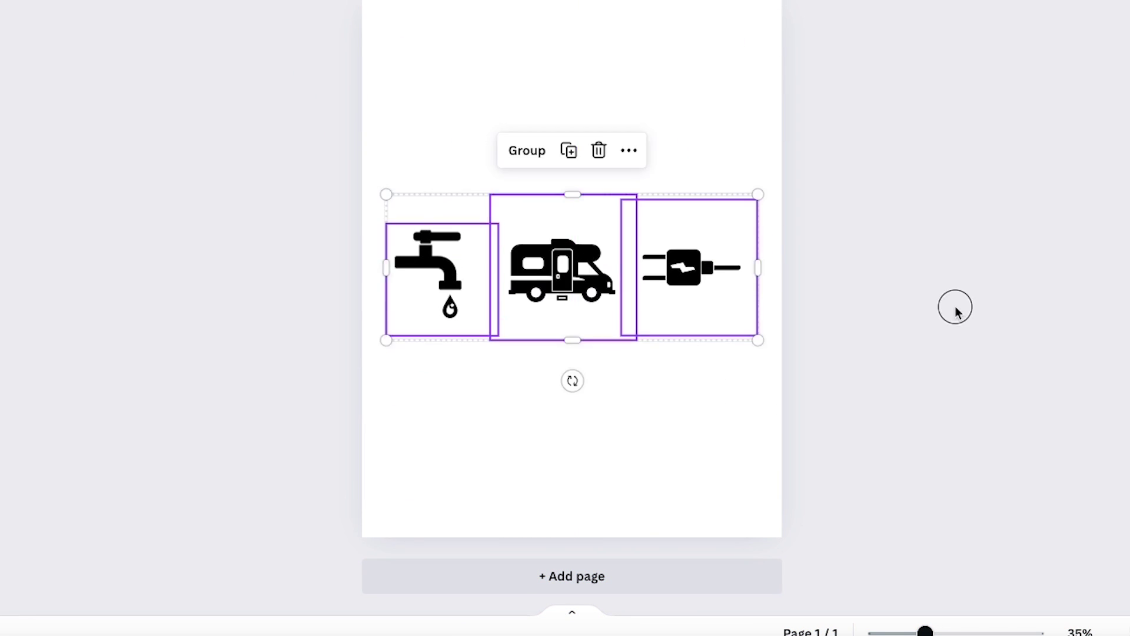
click(954, 305)
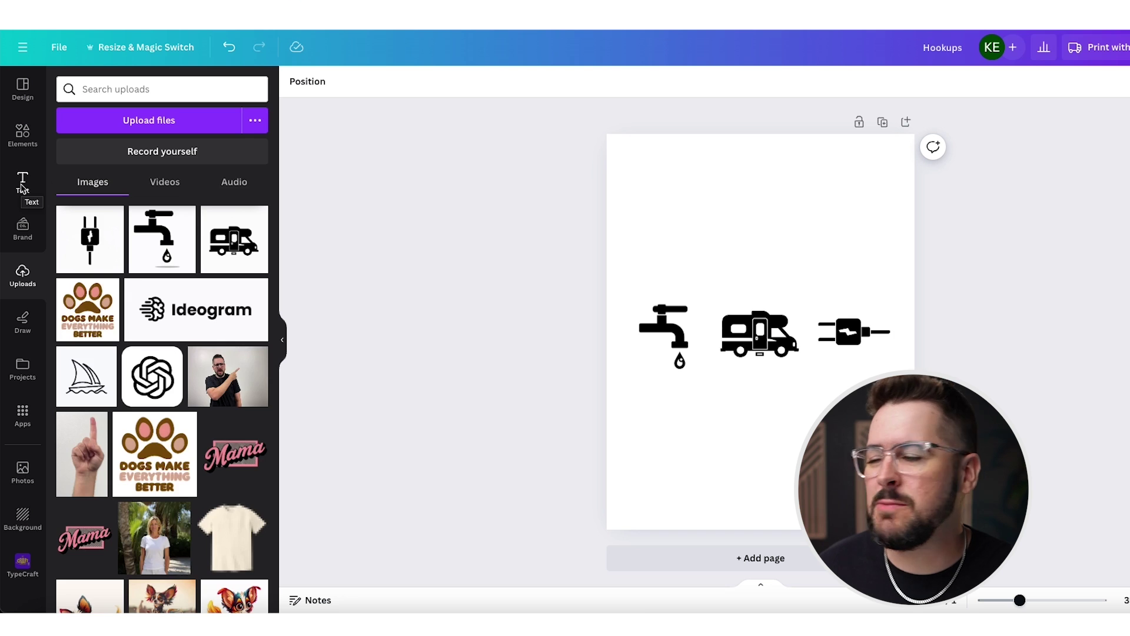
Add a text box above the icons reading "JUST HERE FOR THE"
click(22, 181)
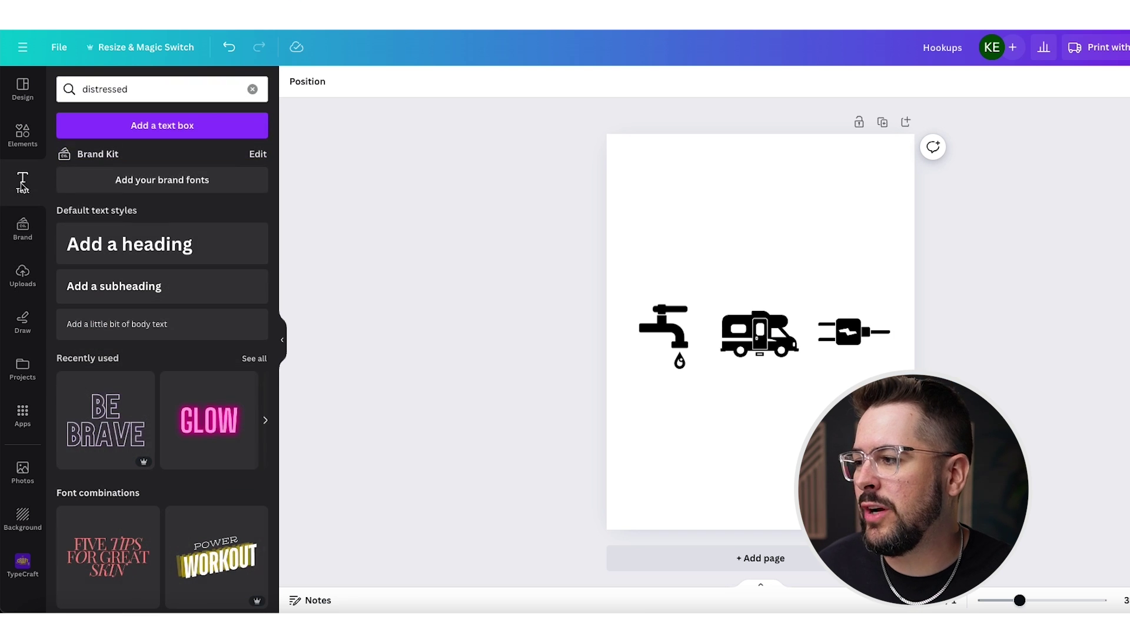
click(154, 127)
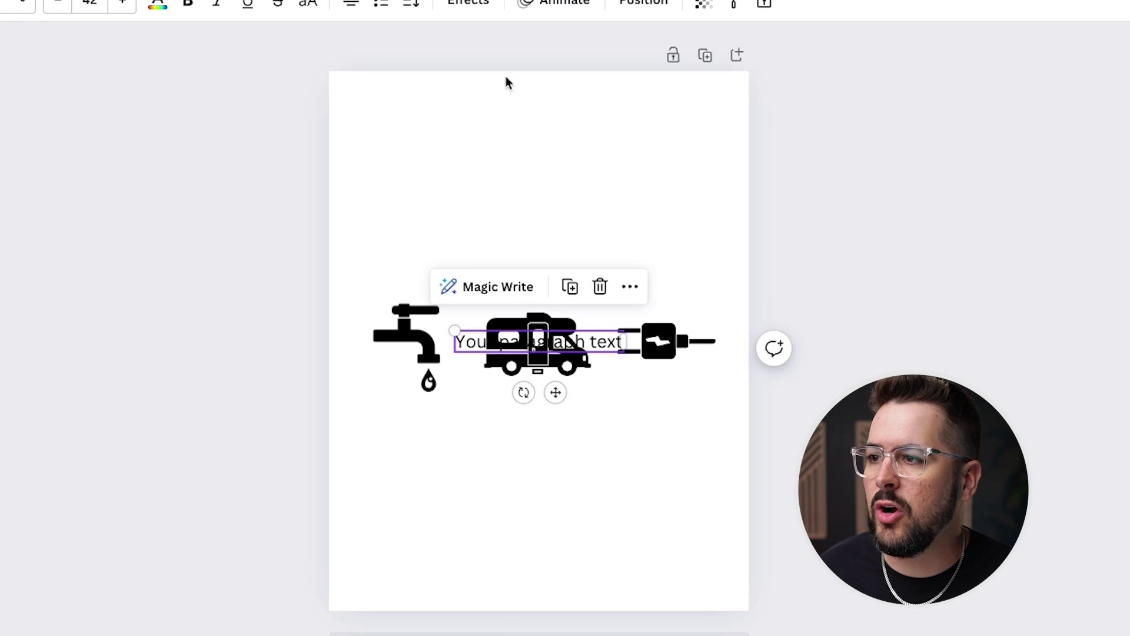
click(781, 360)
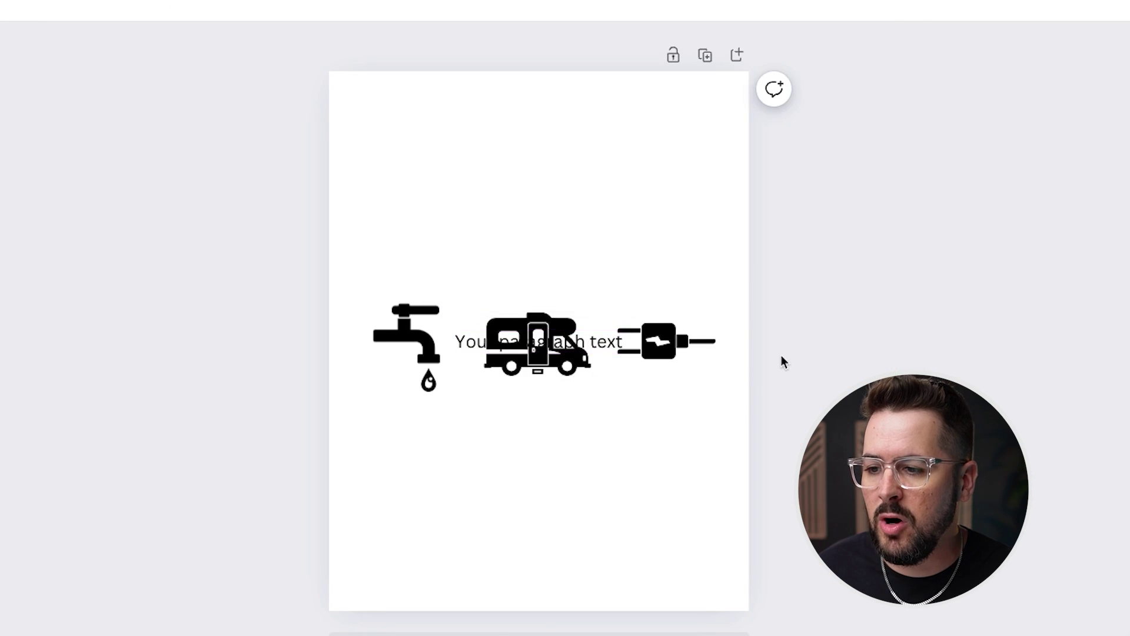
drag(577, 337, 568, 200)
double_click(567, 200)
text(JUST HERE)
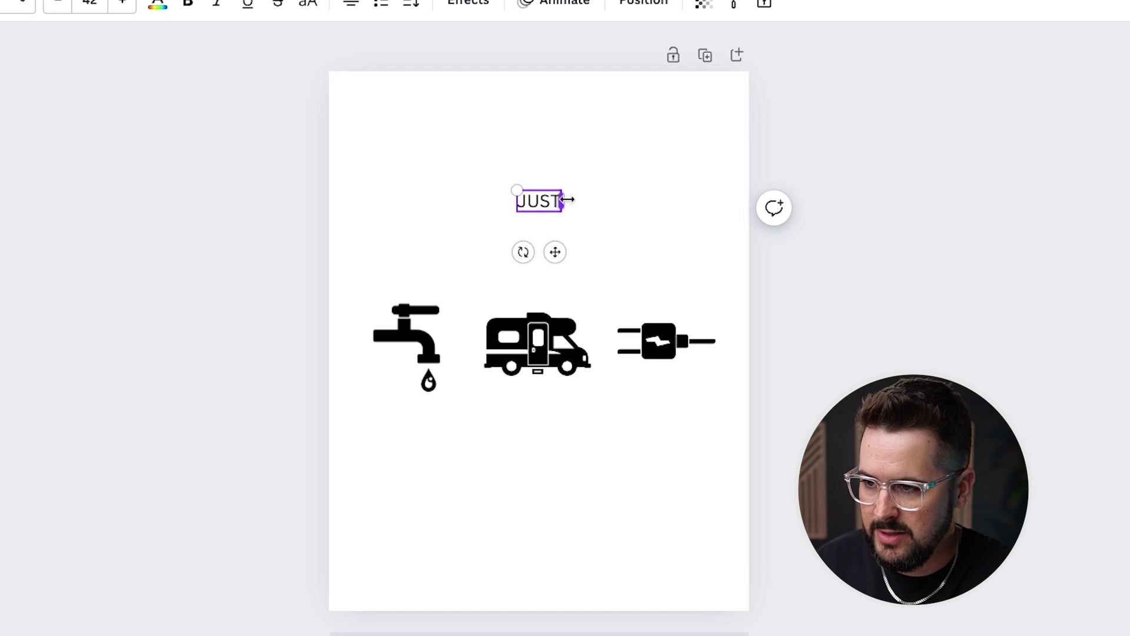
text( FOR THE)
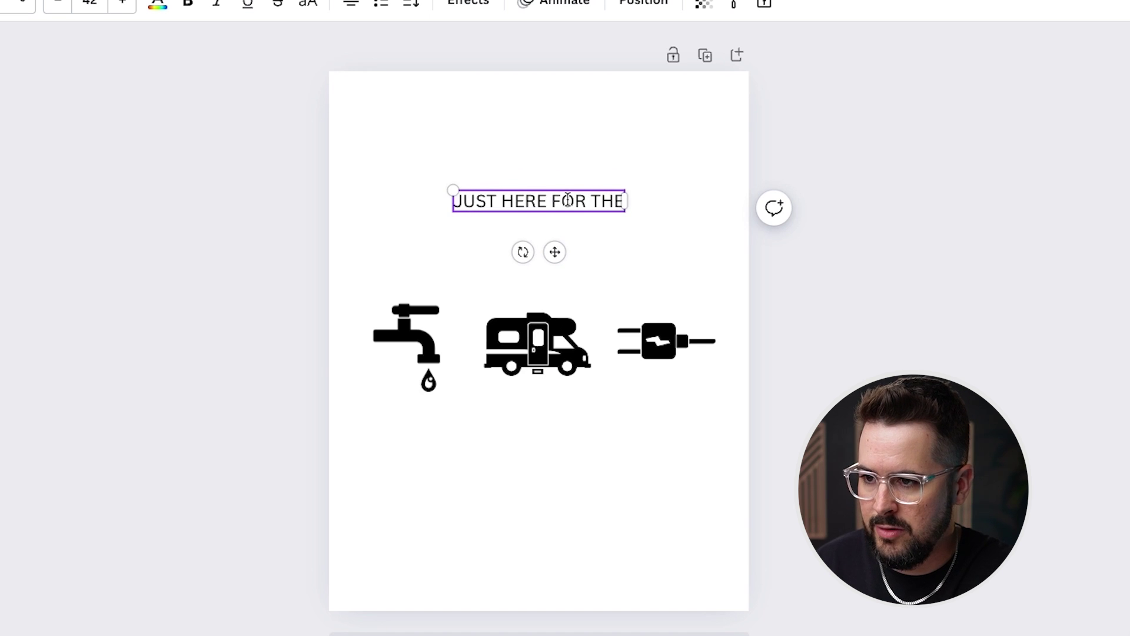
Try font size 100 for the "JUST HERE FOR THE" line, and set it to 80
key(ctrl+a)
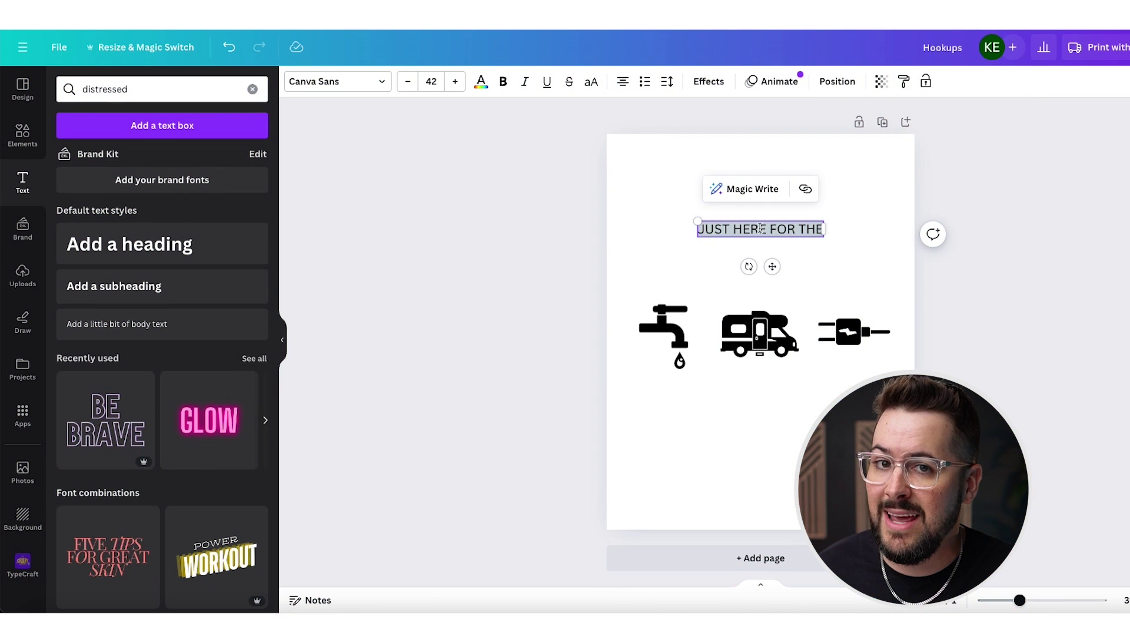
click(432, 84)
text(100)
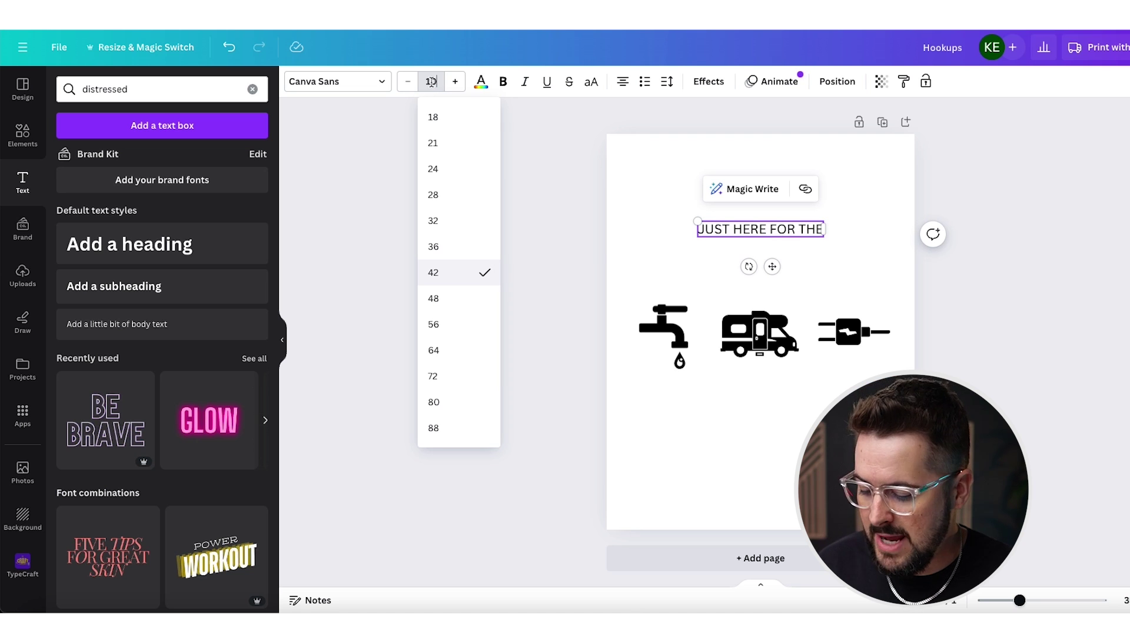
key(Return)
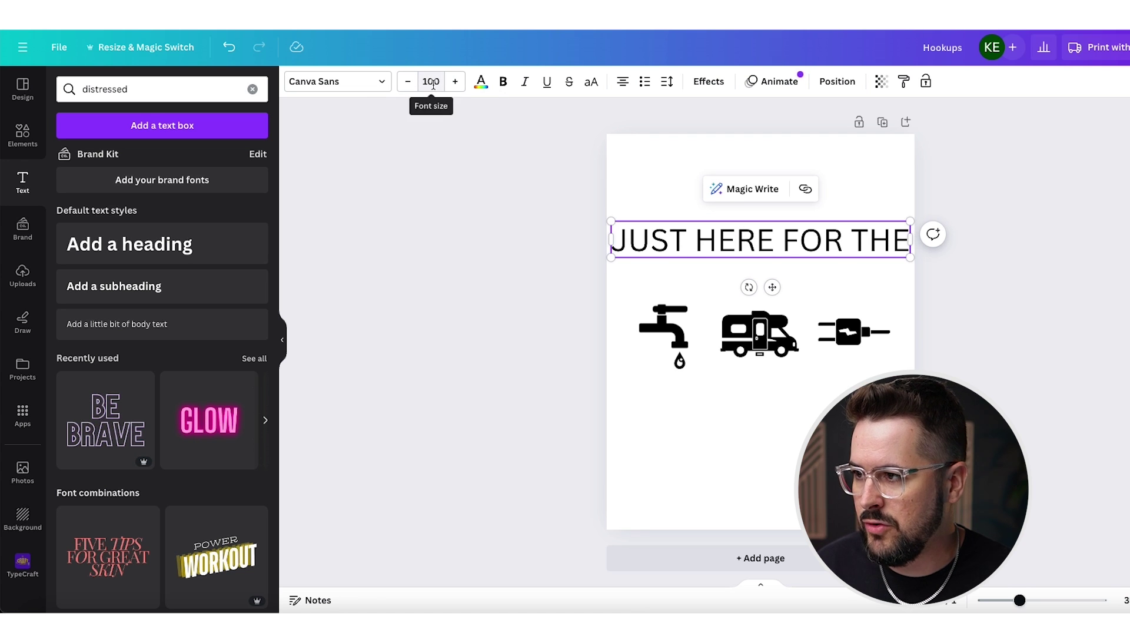
click(433, 83)
text(80)
key(Return)
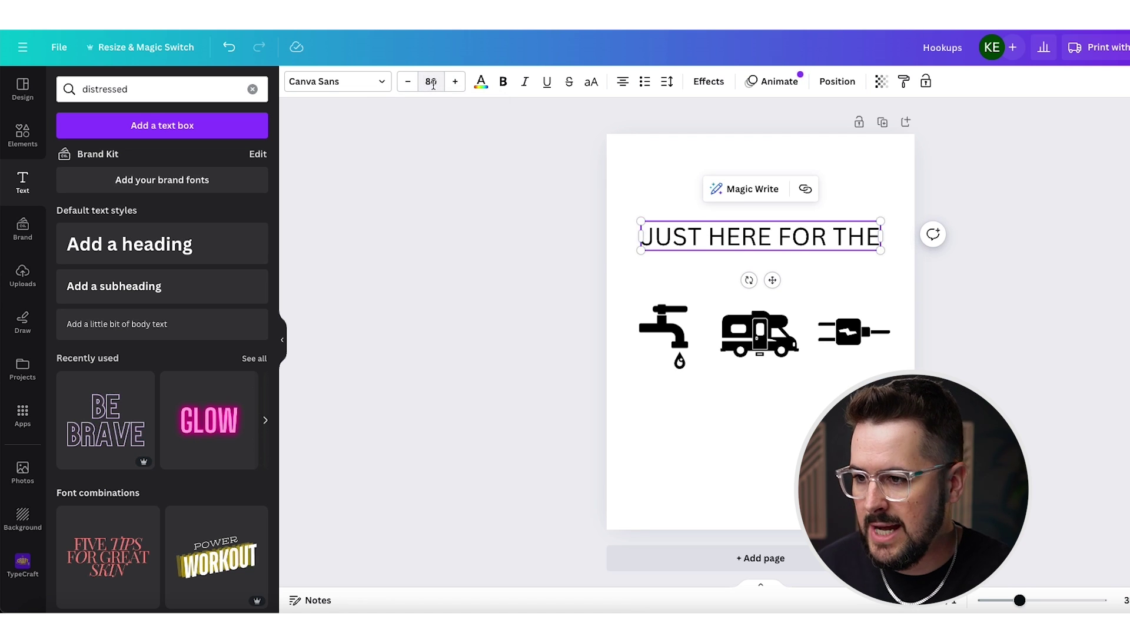
Change the text line's font to Zuume Rough Bold from the distressed font results
click(338, 86)
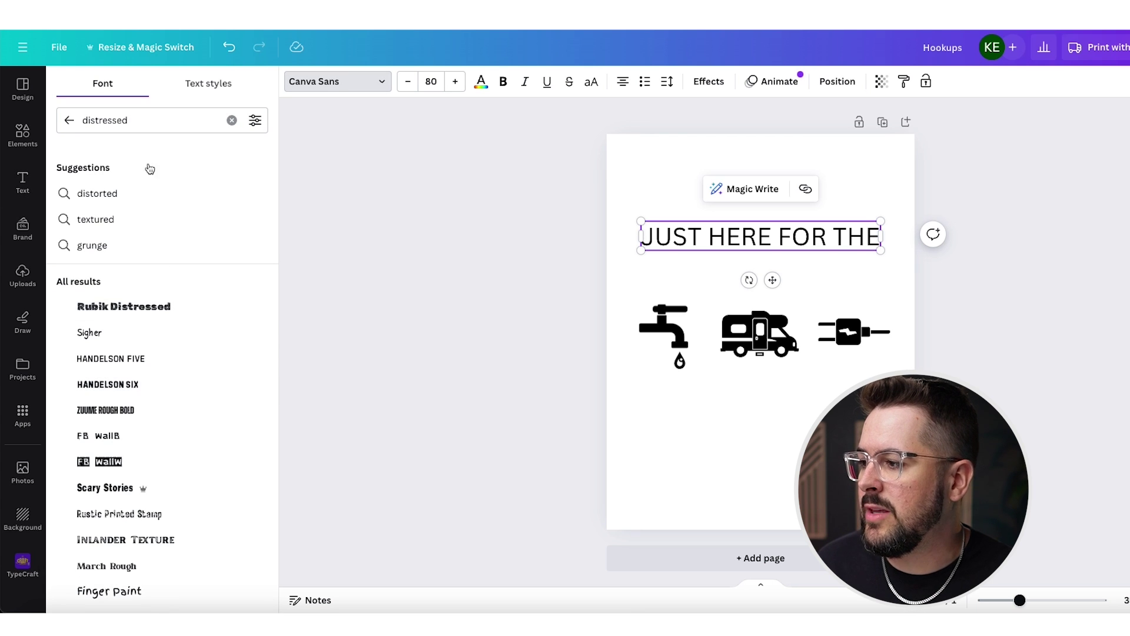
click(140, 121)
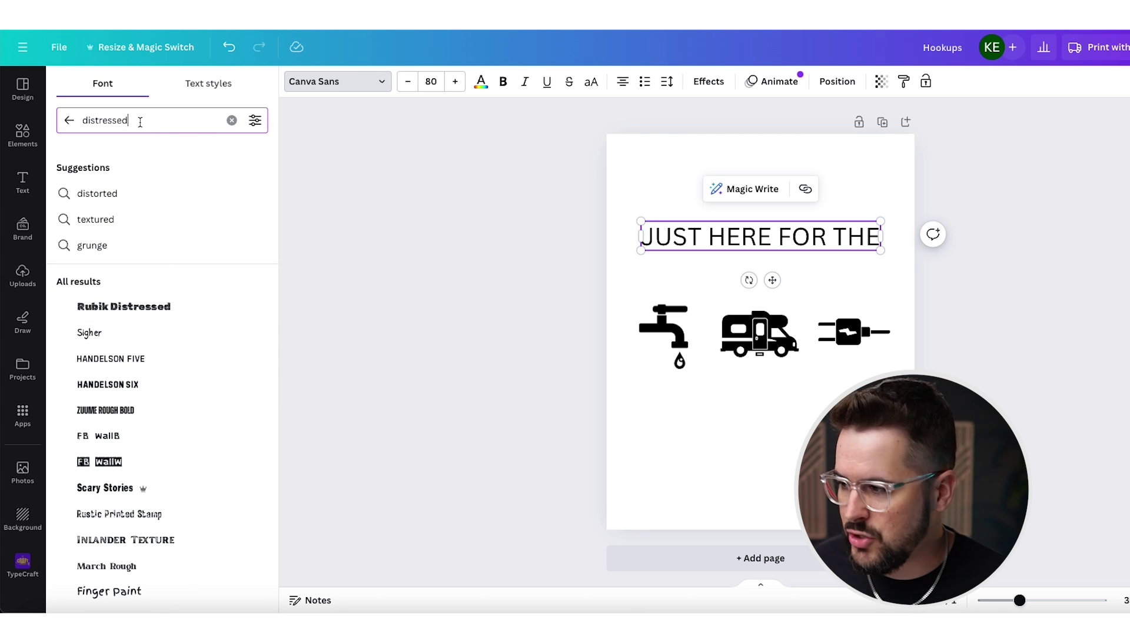
scroll(191, 330, down, 1)
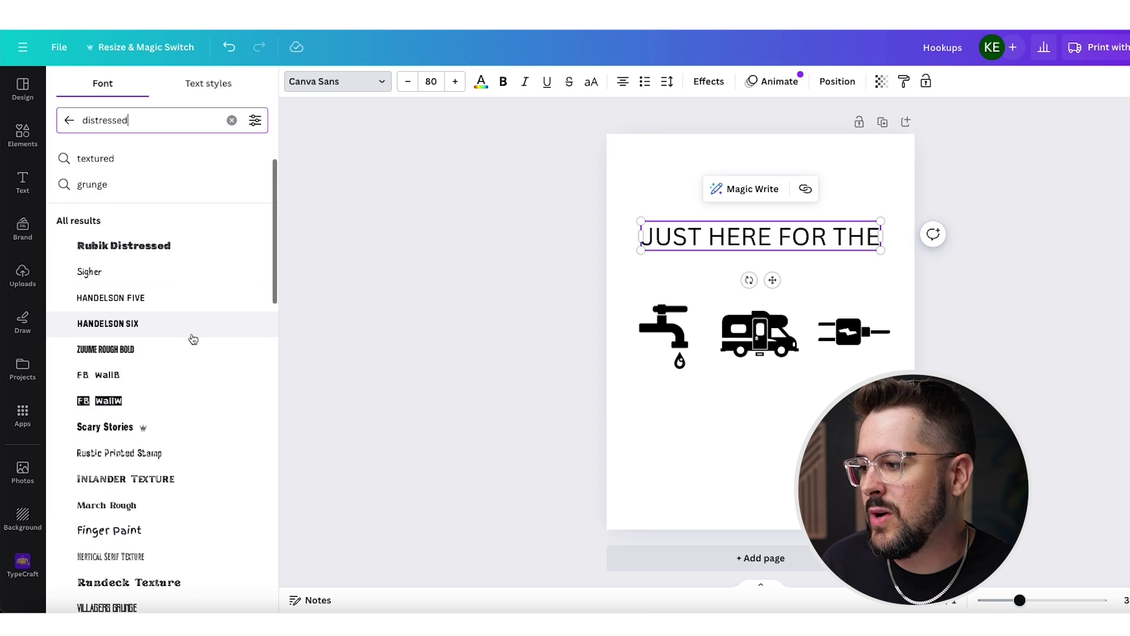
scroll(142, 293, up, 1)
scroll(147, 330, down, 1)
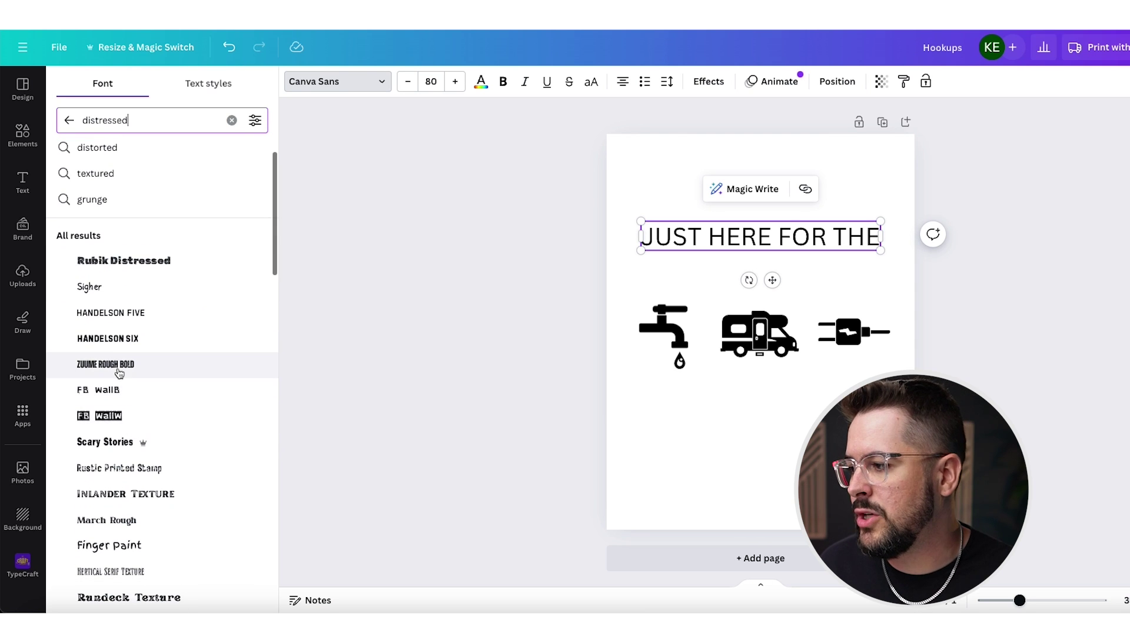
click(188, 366)
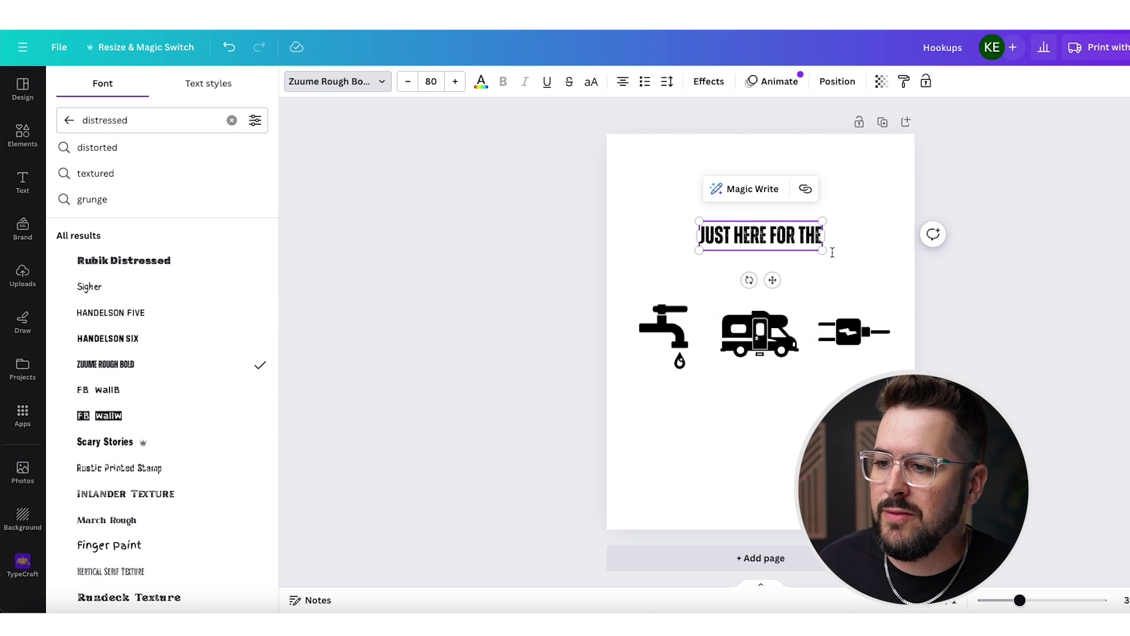
Enlarge the "JUST HERE FOR THE" line to font size 154 and center it near the top of the page
triple_click(786, 238)
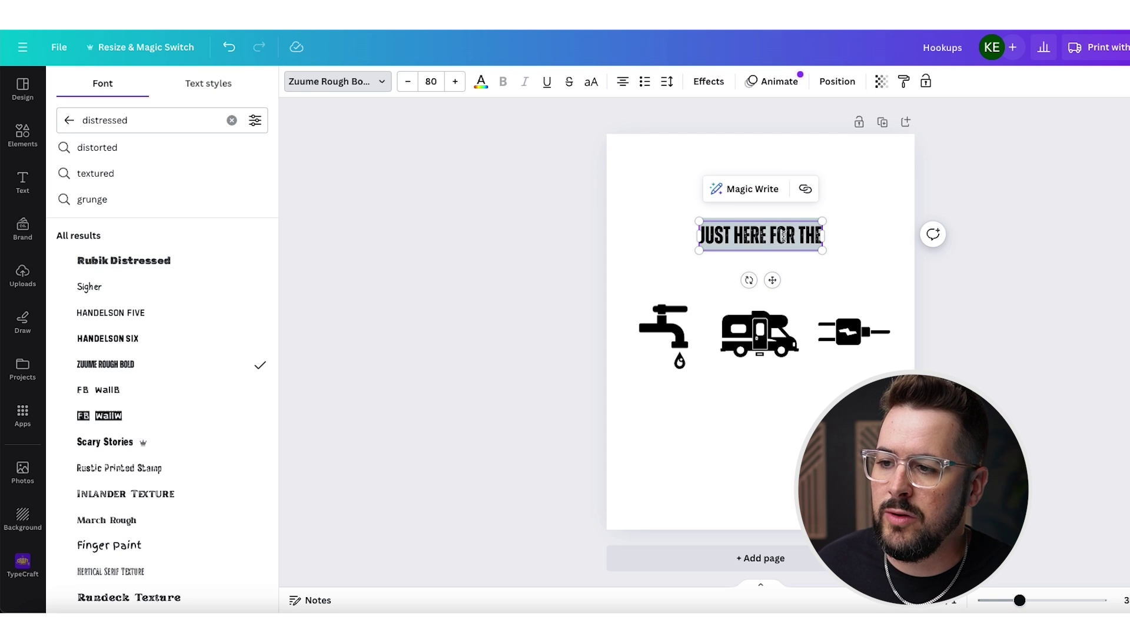
click(454, 82)
drag(823, 252, 933, 278)
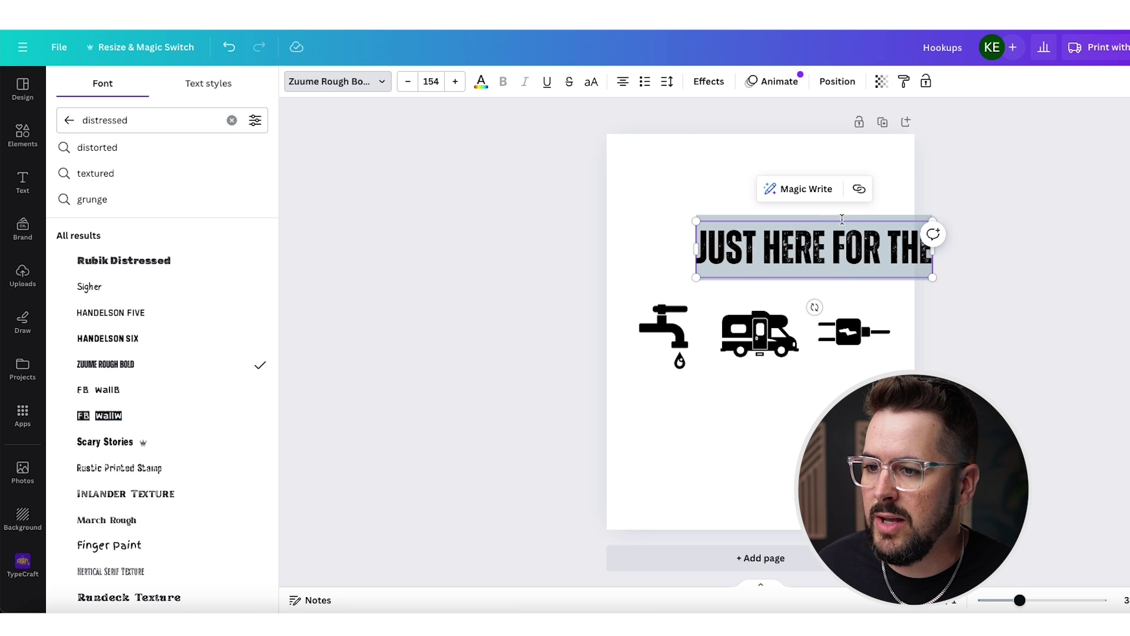
key(Escape)
click(977, 194)
drag(866, 241, 811, 186)
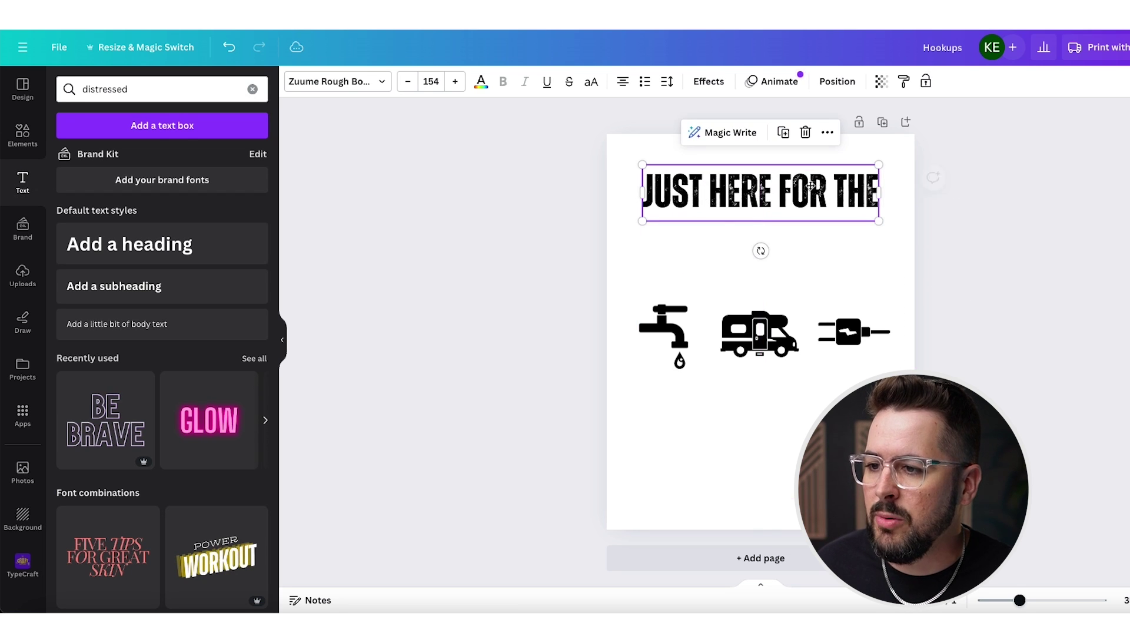
Duplicate the text line directly below the original and change the copy's wording to "HOOKUPS"
click(761, 204)
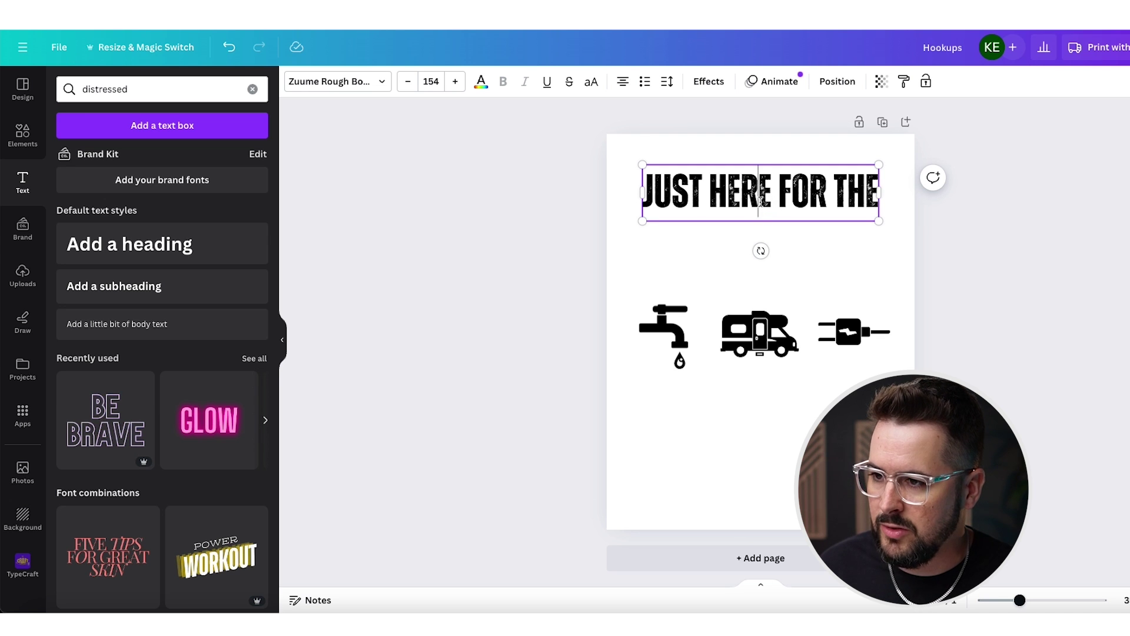
click(911, 230)
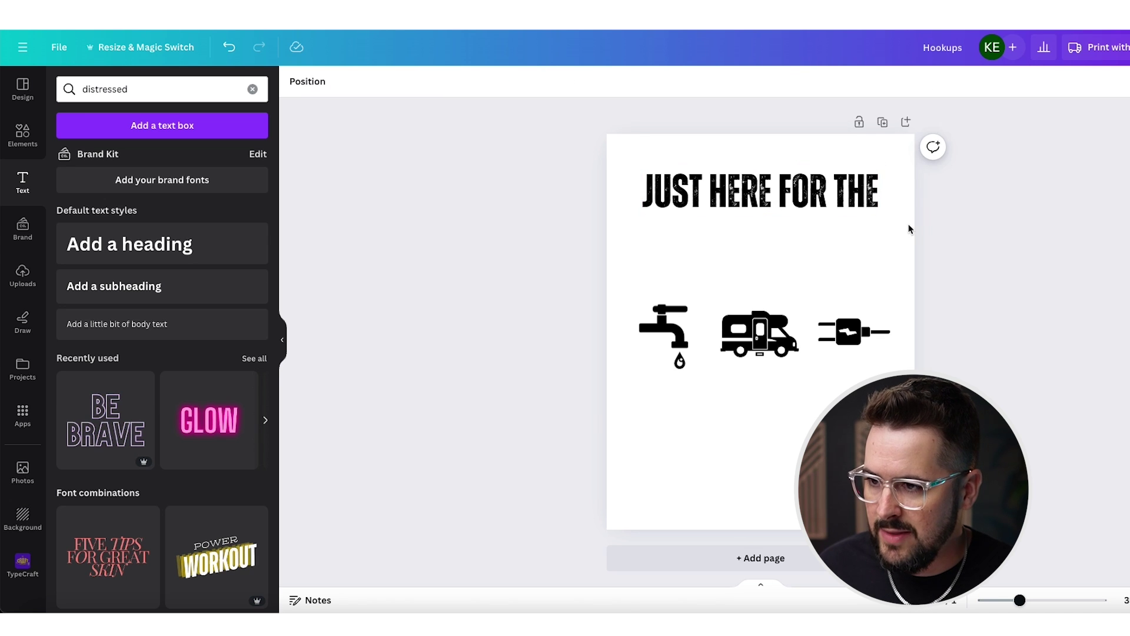
click(872, 225)
drag(863, 200, 854, 259)
double_click(848, 263)
shift+click(848, 260)
triple_click(848, 260)
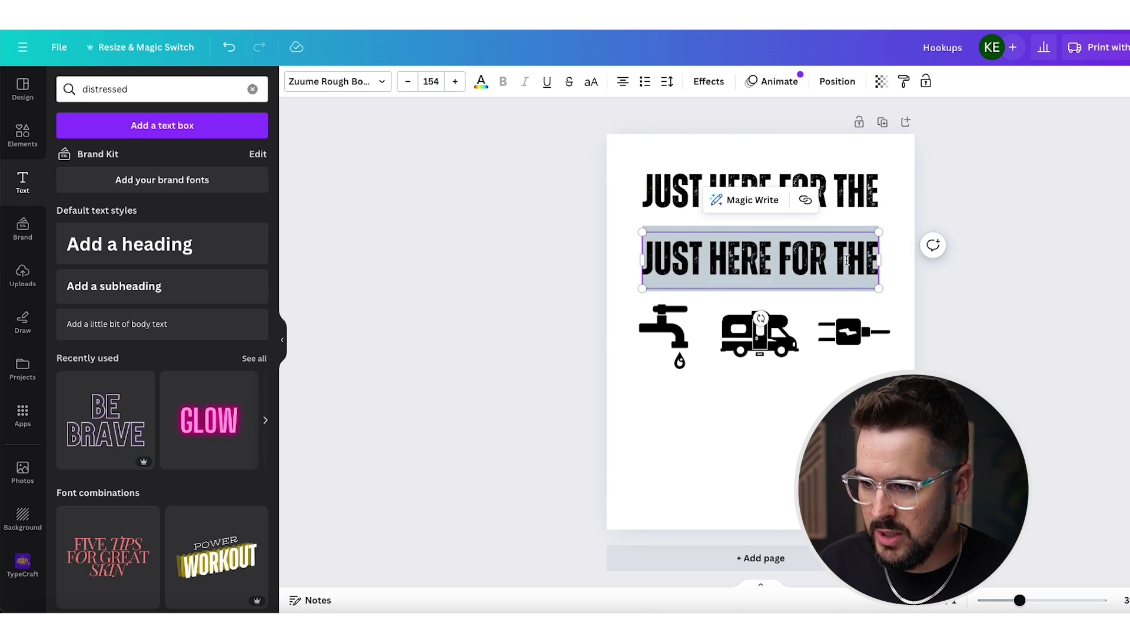
text(HOOKUPS)
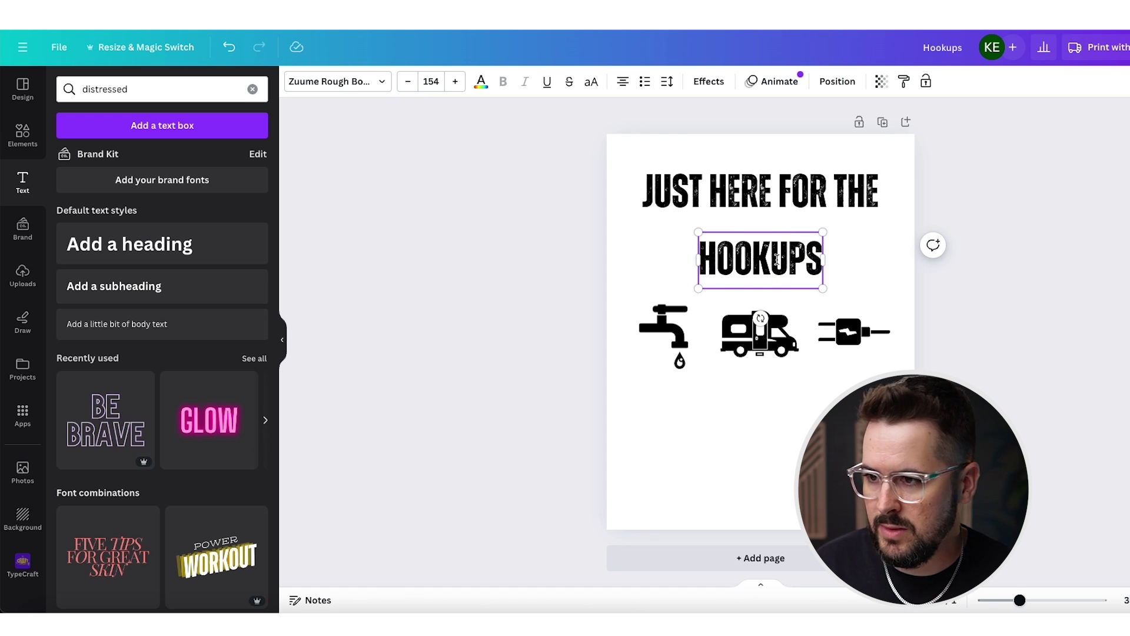
Enlarge "HOOKUPS" to font size 329 and center it beneath the first text line
double_click(777, 258)
drag(823, 288, 928, 336)
key(Escape)
drag(890, 290, 835, 263)
drag(879, 315, 915, 331)
drag(892, 282, 874, 275)
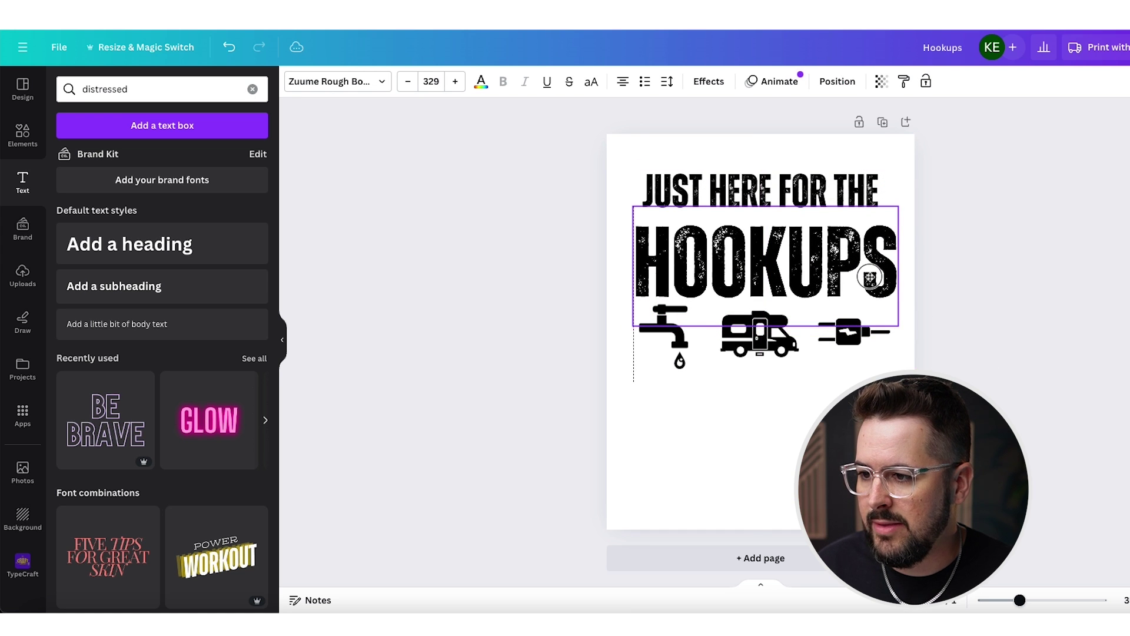
Move "HOOKUPS" and the icons down together, and enlarge the first line to font size 173, placed directly above "HOOKUPS"
drag(865, 372, 674, 286)
click(954, 302)
click(823, 201)
drag(824, 200, 845, 215)
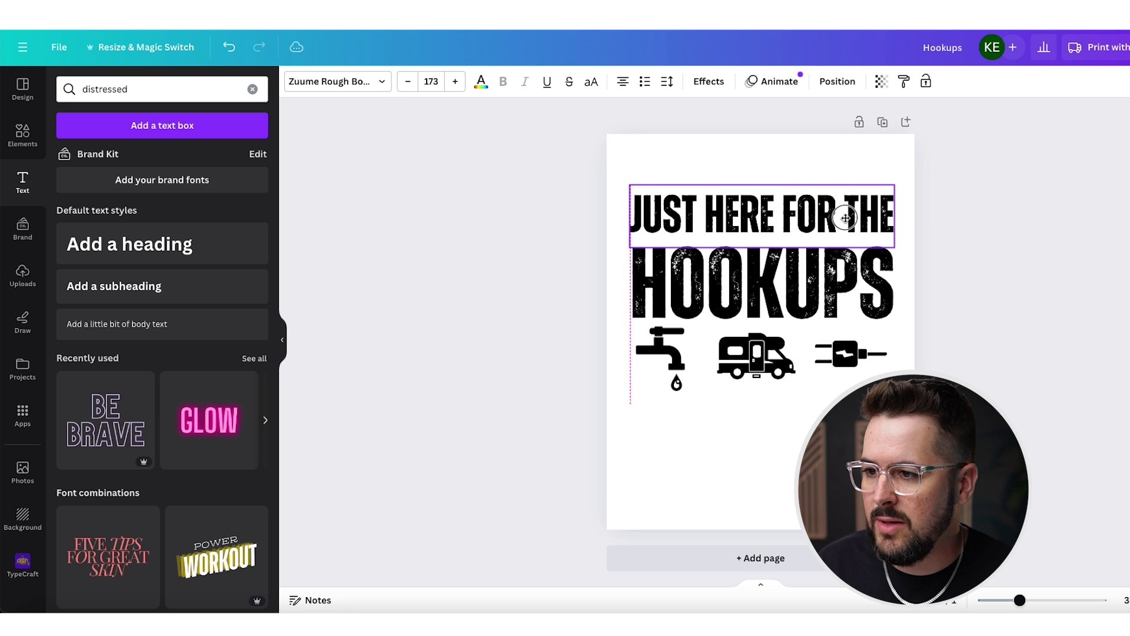
click(1117, 328)
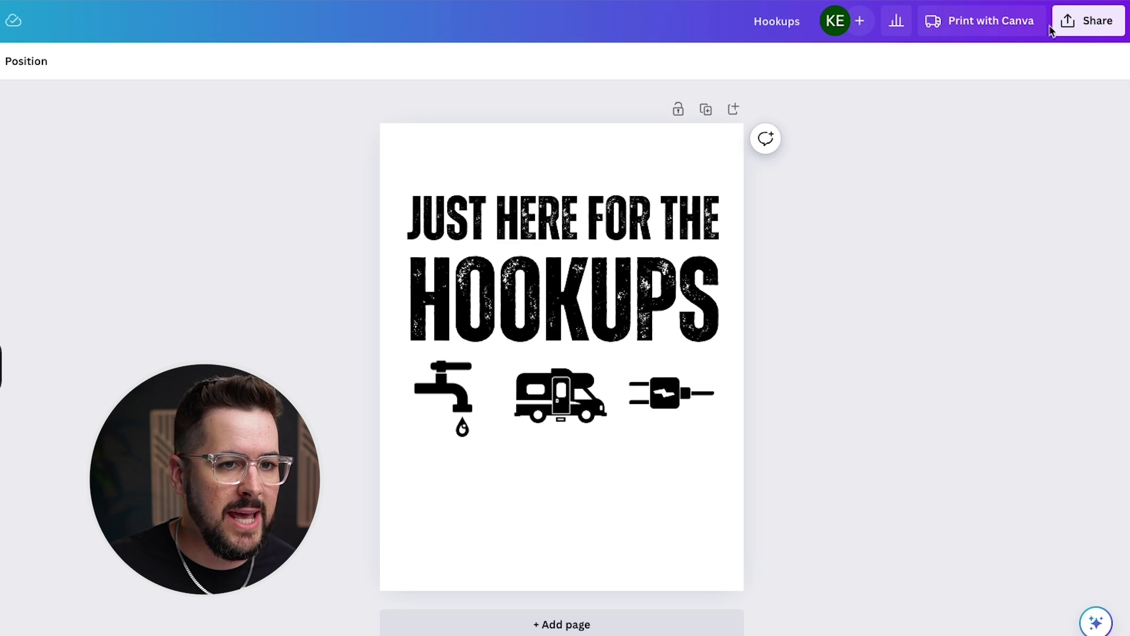
Download the design as a PNG with a transparent background at size 2 (3,111 × 4,000 px)
click(1083, 22)
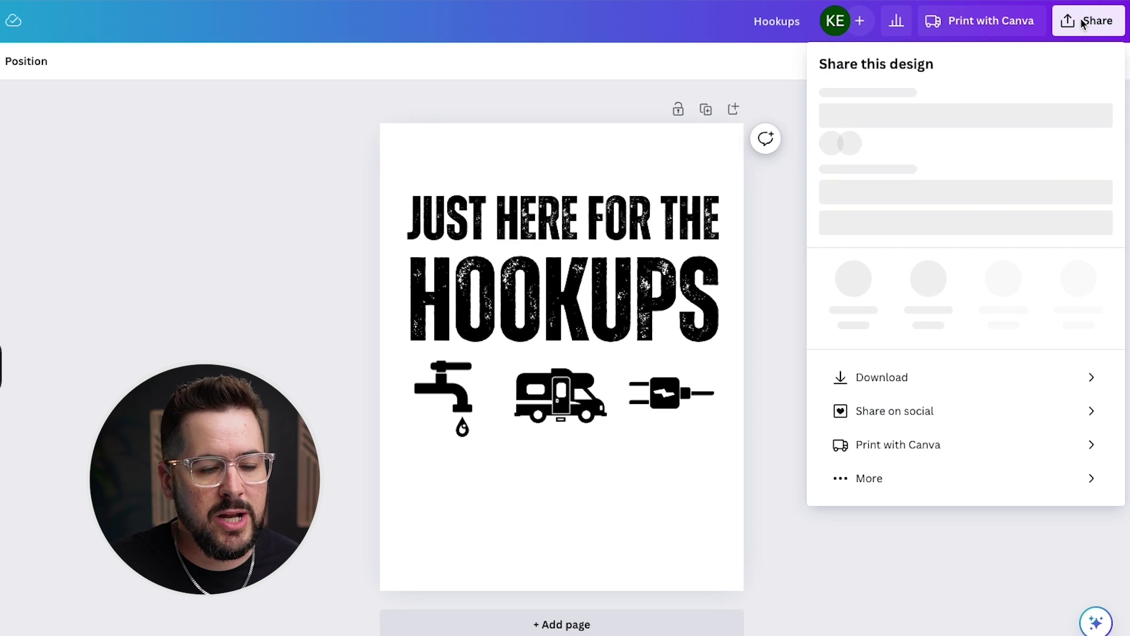
click(882, 379)
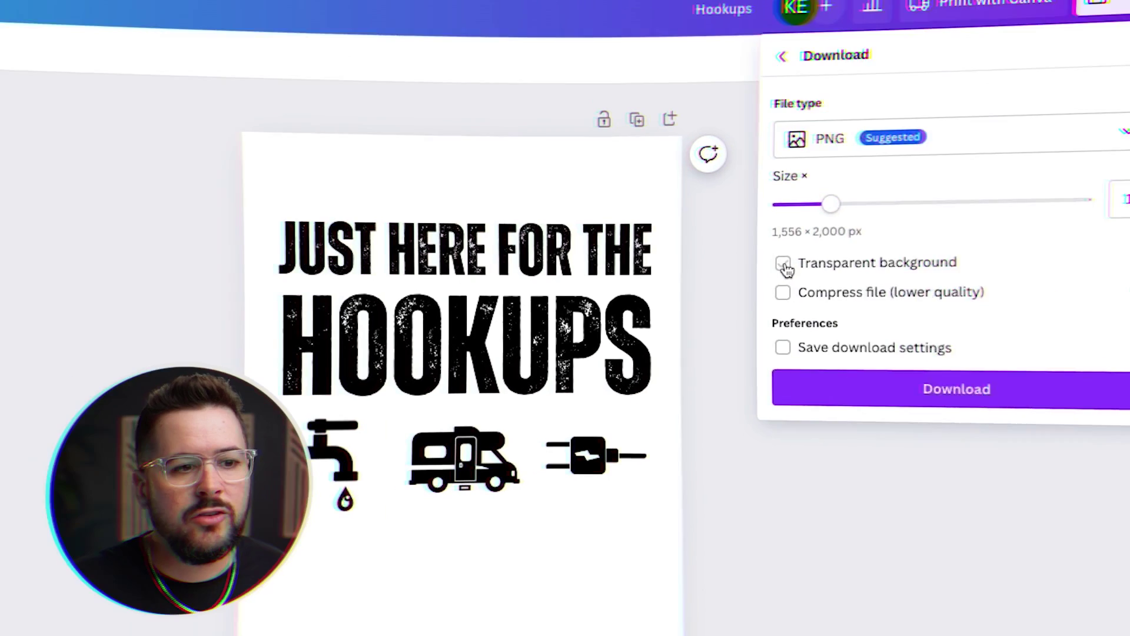
click(777, 266)
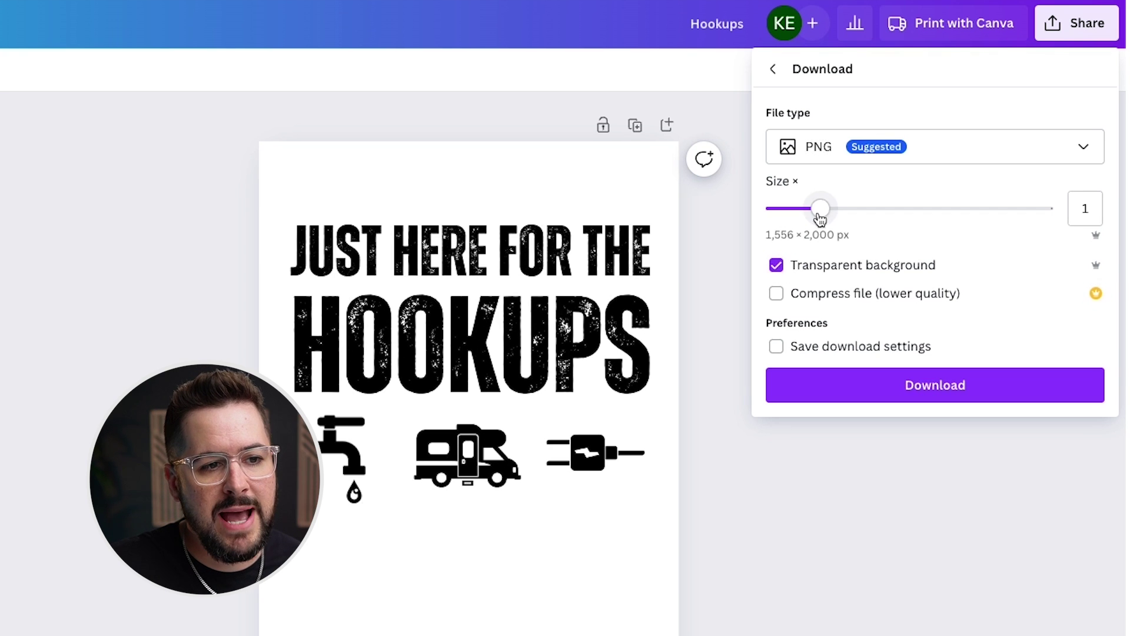
drag(826, 216, 932, 214)
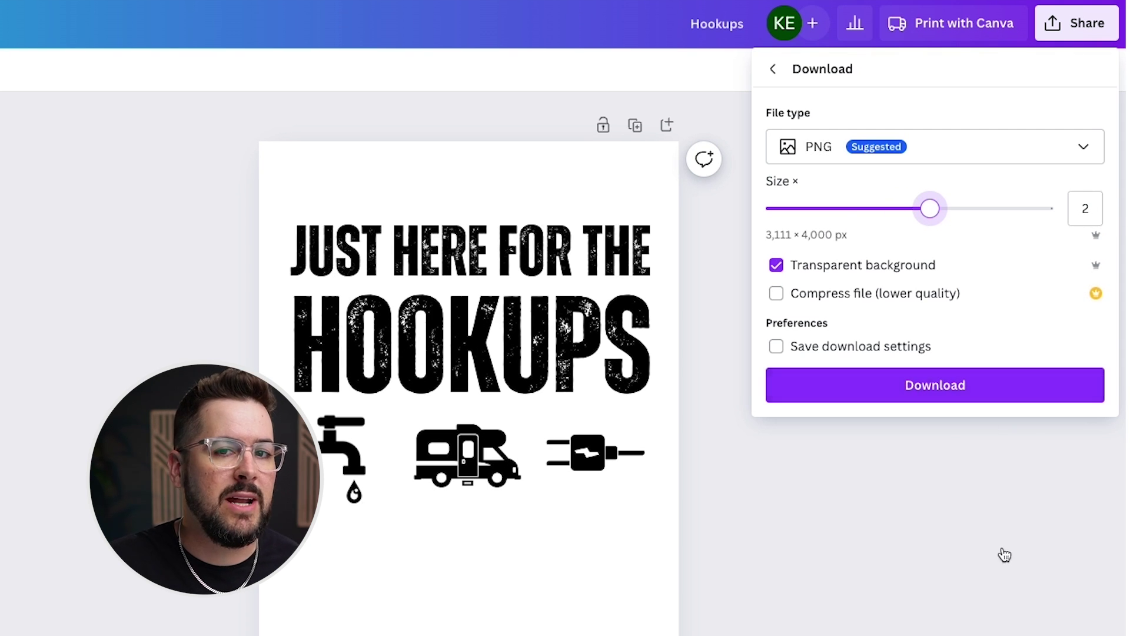
click(940, 396)
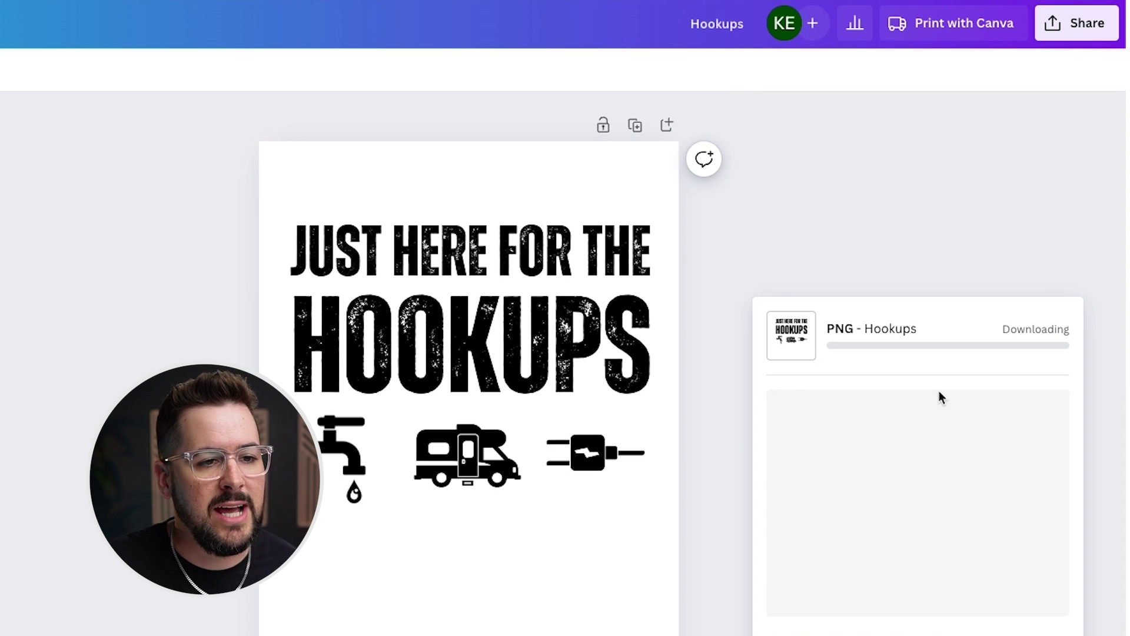